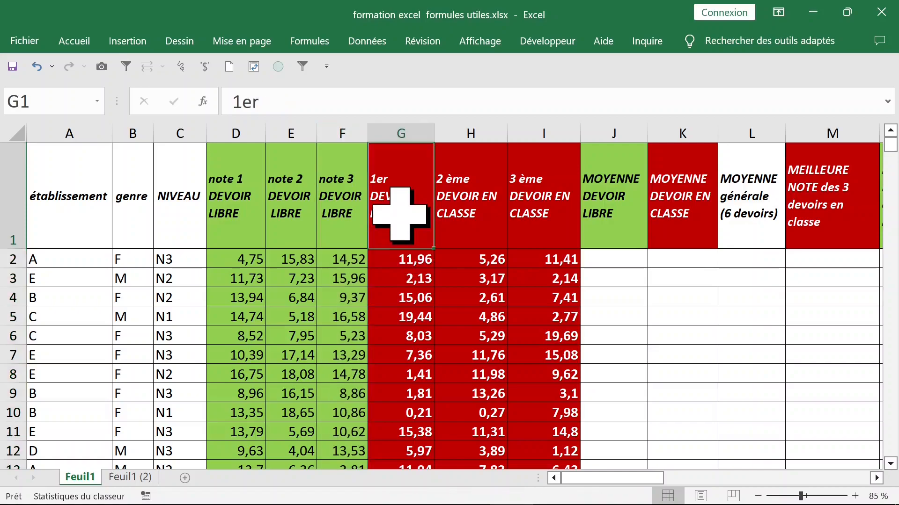
Examine the class-test grade columns, the NIVEAU, genre and établissement columns, and the data rows below them.
click(401, 135)
click(461, 134)
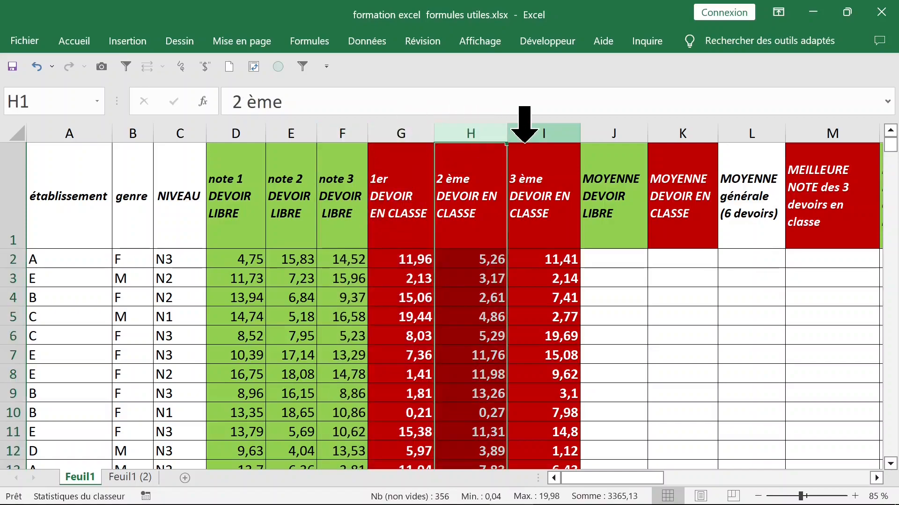
click(525, 136)
click(159, 192)
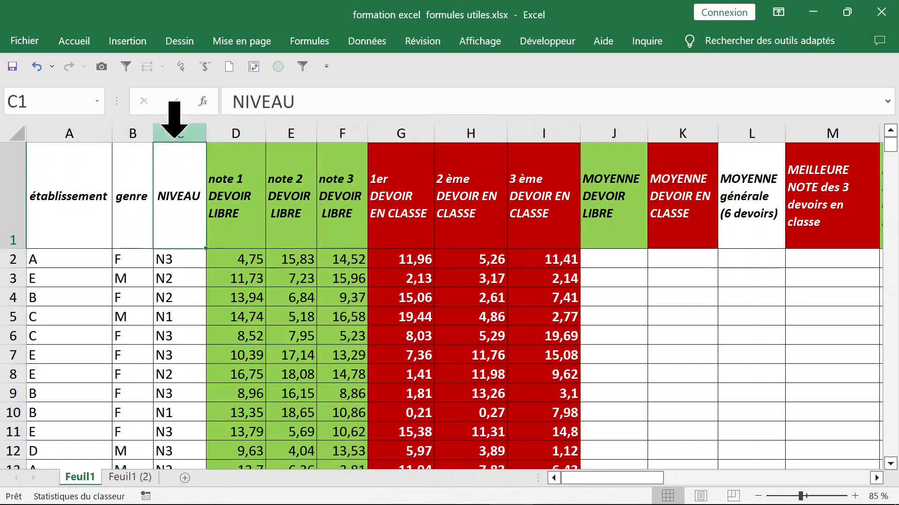
click(174, 124)
click(129, 134)
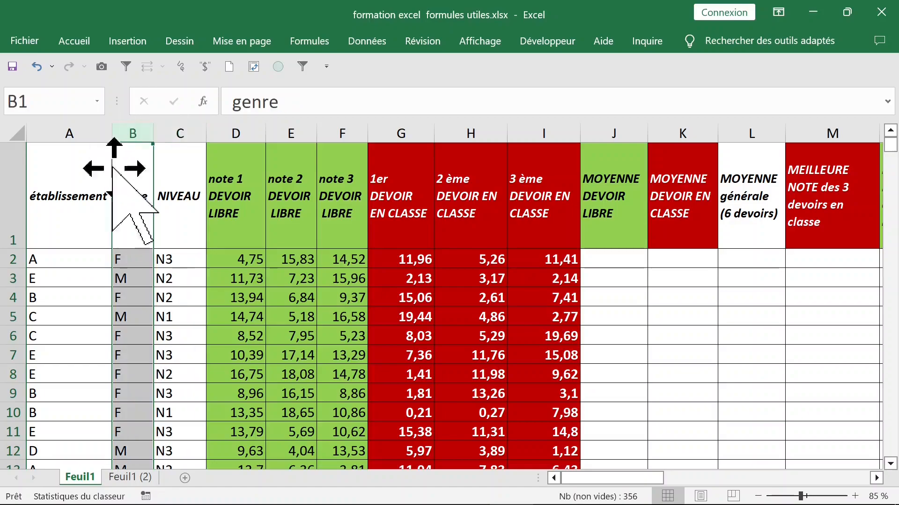
click(80, 207)
click(69, 262)
scroll(185, 318, down, 2)
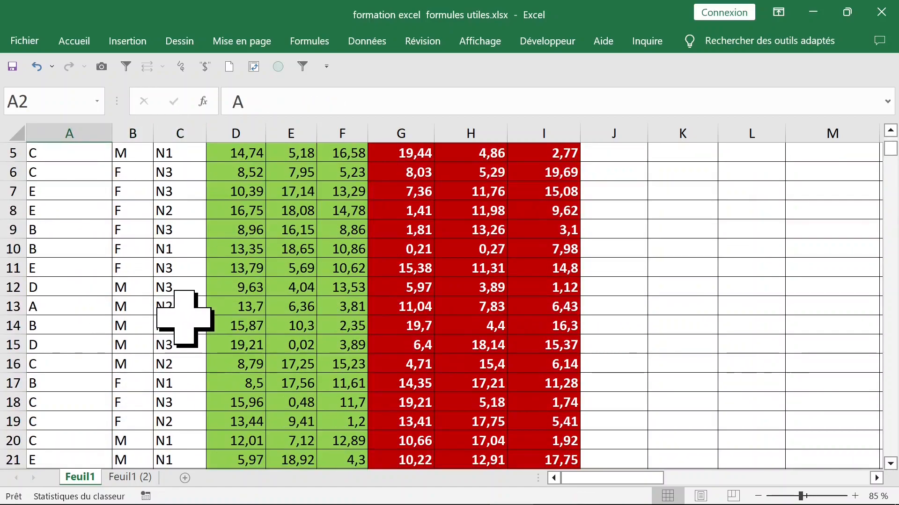
scroll(185, 318, up, 2)
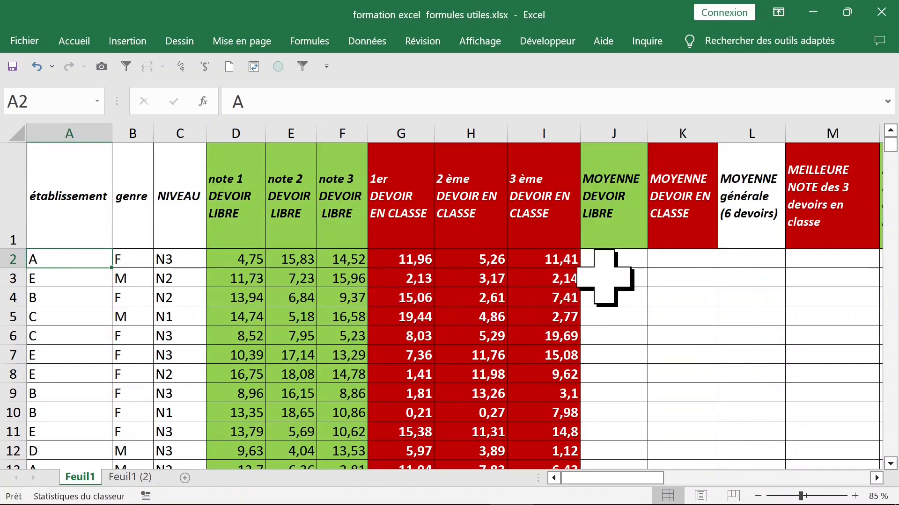
Examine the empty MOYENNE DEVOIR LIBRE column and the three DEVOIR LIBRE grade columns that feed it.
click(616, 260)
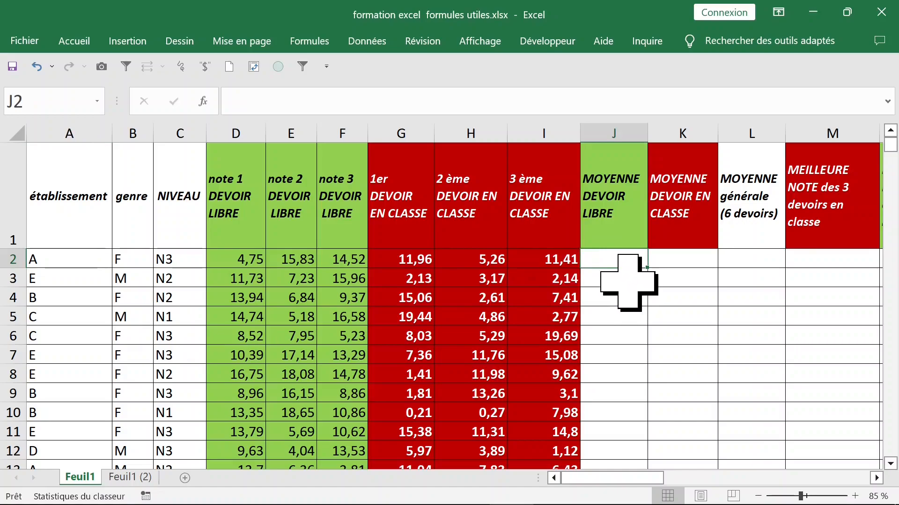
drag(210, 200, 518, 226)
click(237, 201)
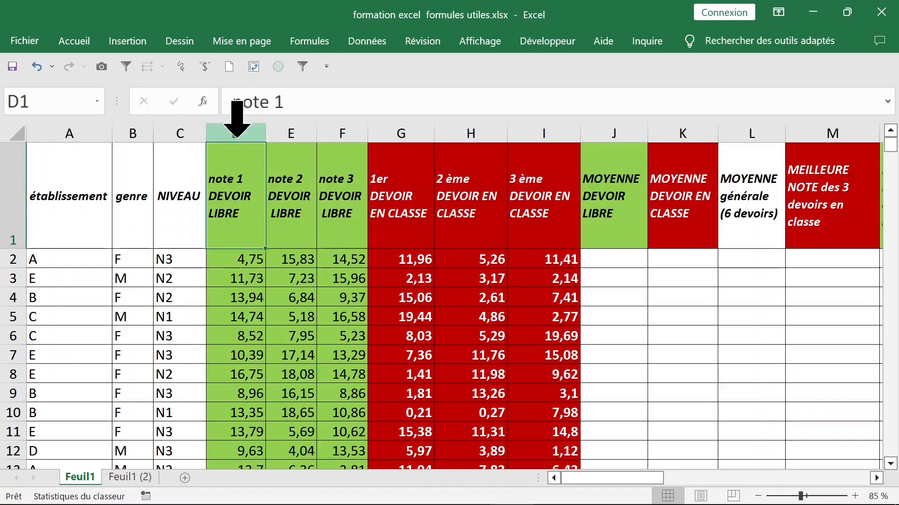
click(237, 134)
click(290, 134)
click(328, 133)
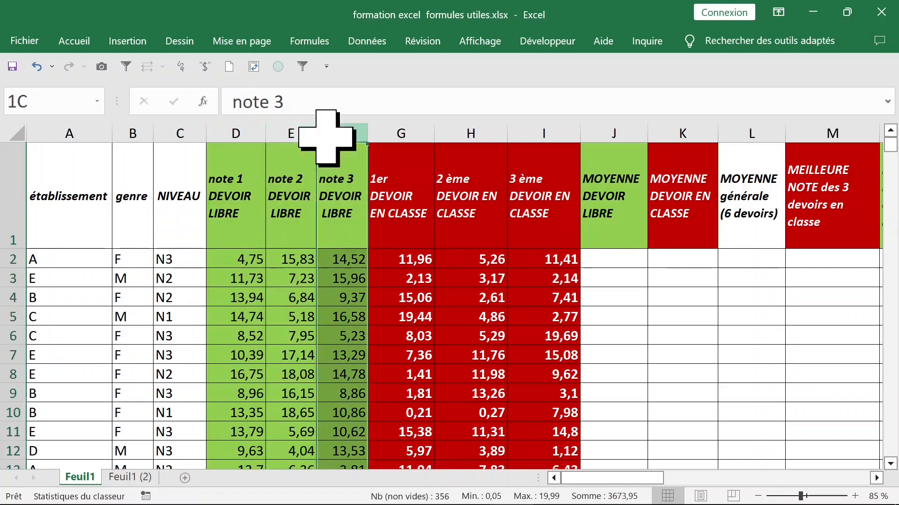
click(610, 251)
drag(245, 260, 351, 261)
click(260, 323)
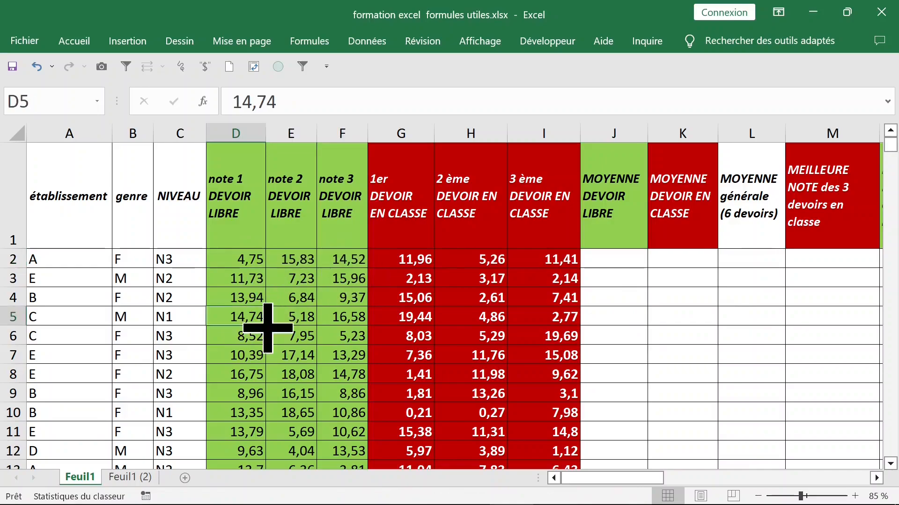
Rotate the header text in A1:M1 upward.
click(37, 192)
drag(37, 192, 813, 233)
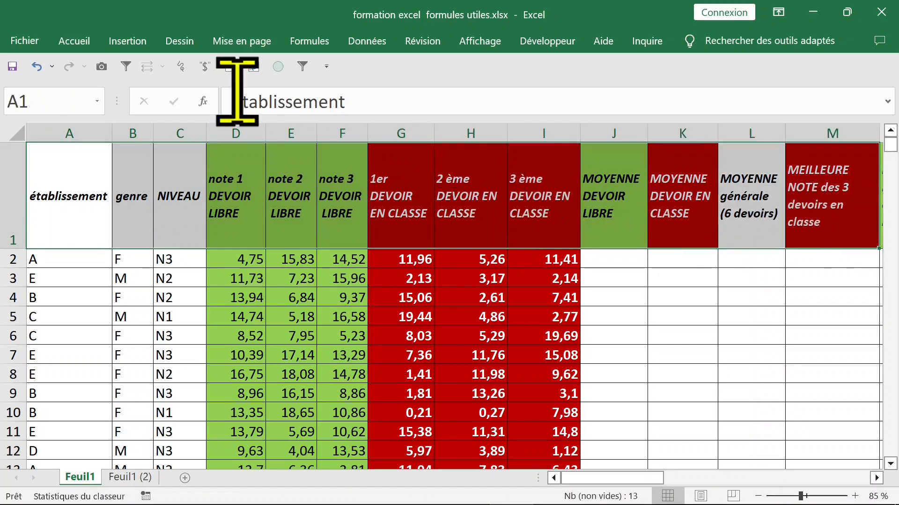
click(77, 38)
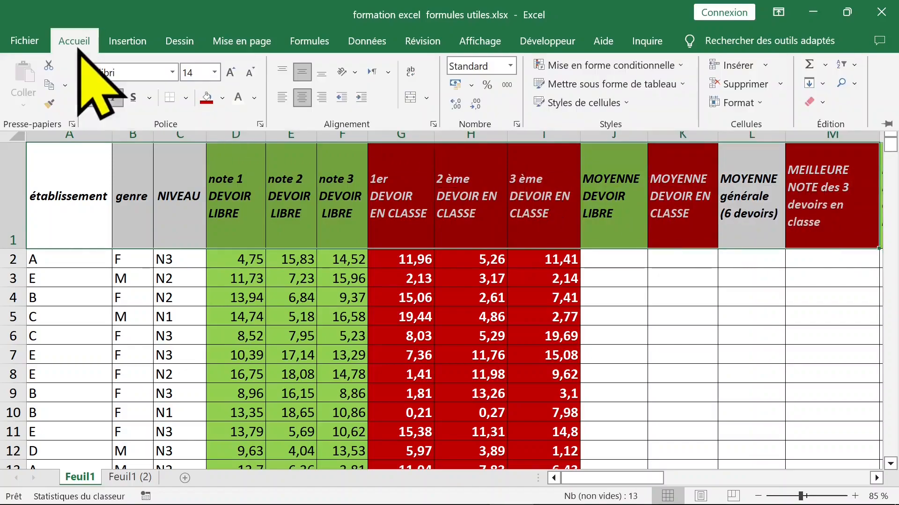
click(355, 73)
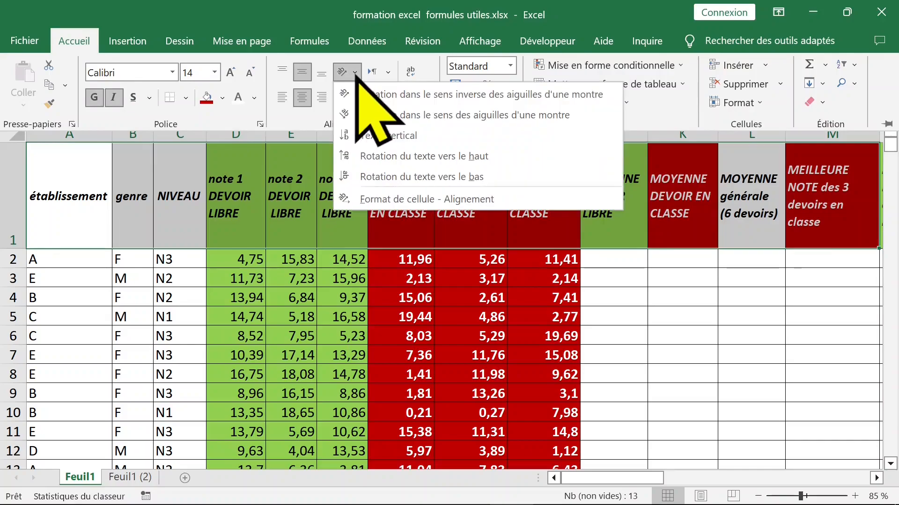
click(379, 157)
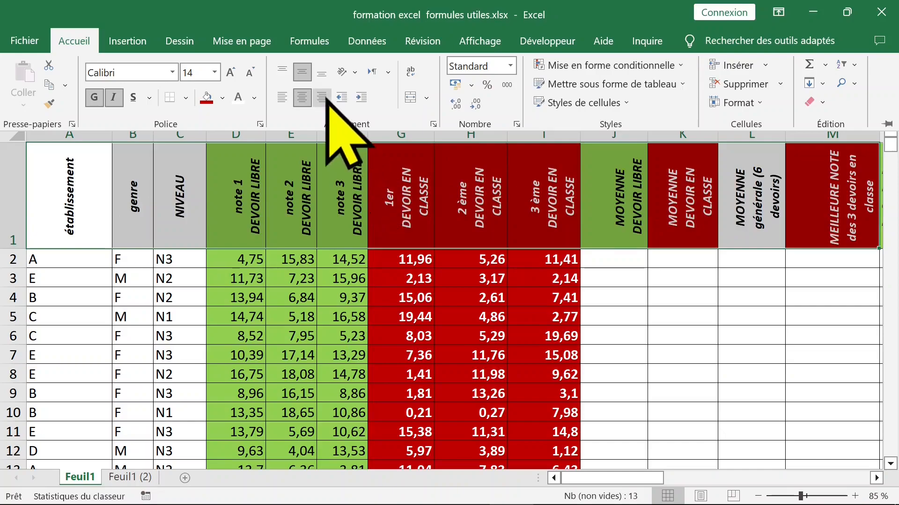
Collapse the ribbon and autofit the widths of columns A through M.
key(ctrl+F1)
drag(68, 133, 789, 141)
double_click(789, 136)
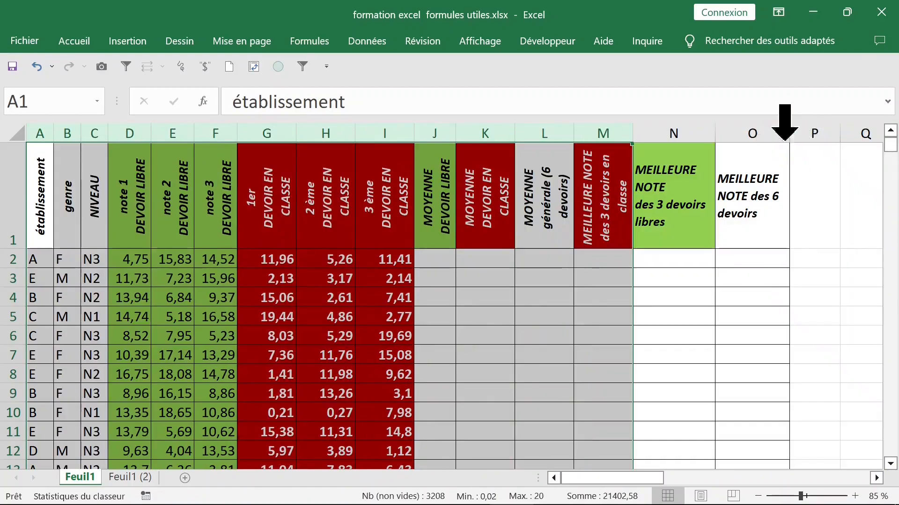
click(768, 185)
click(656, 210)
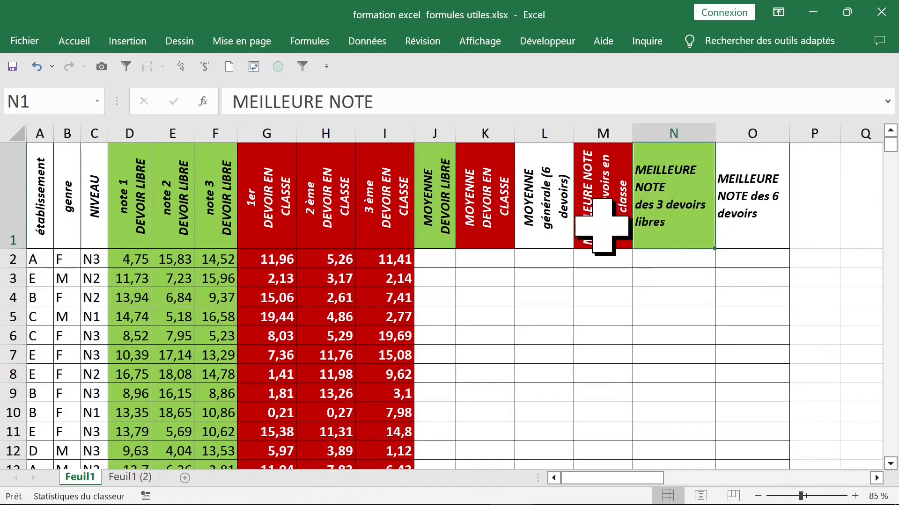
click(68, 278)
click(385, 279)
click(272, 260)
click(543, 205)
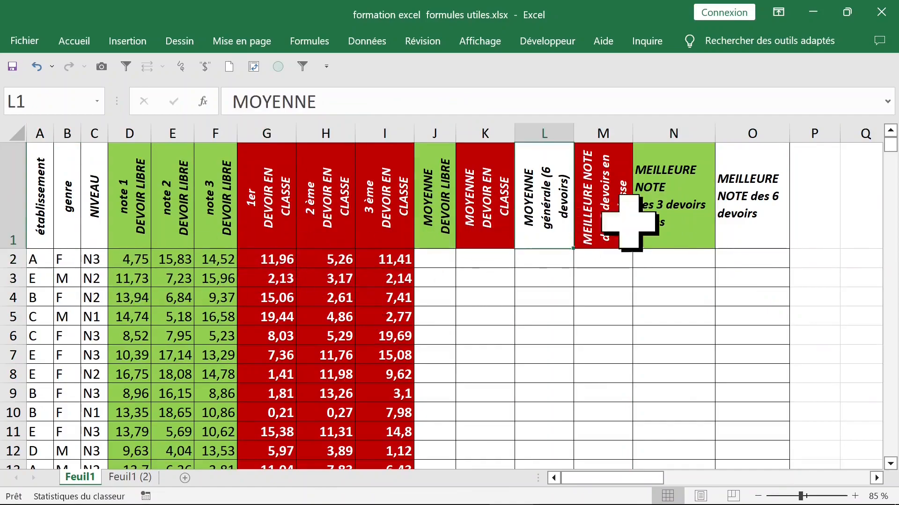
drag(671, 217, 638, 229)
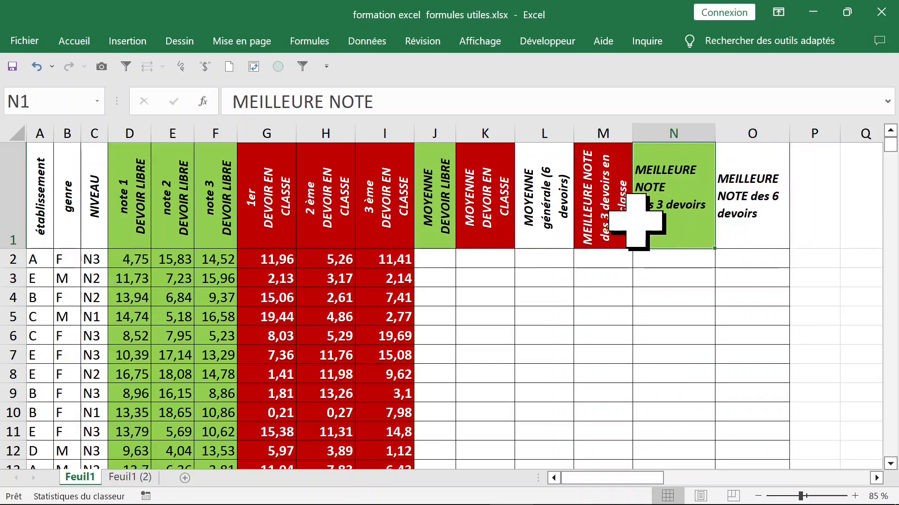
Copy the formatting of the note 1 DEVOIR LIBRE header in D1 onto the header in N1.
click(124, 225)
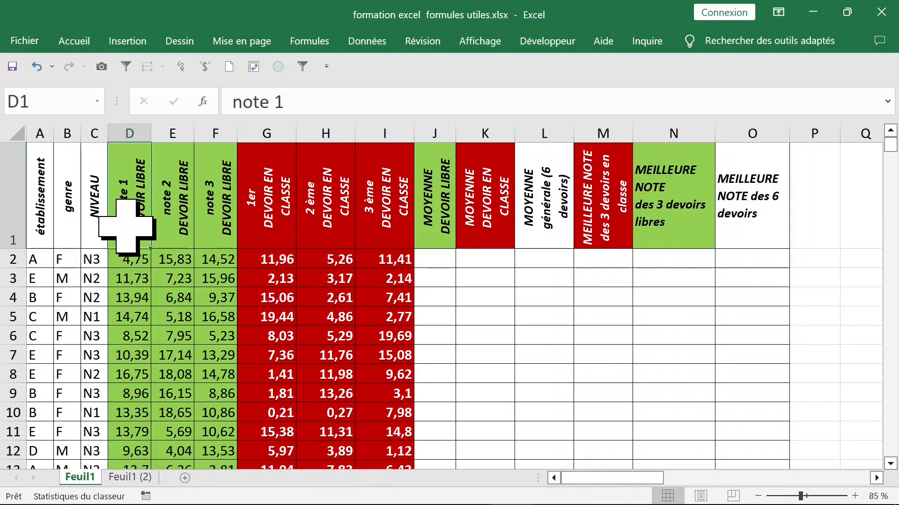
click(76, 43)
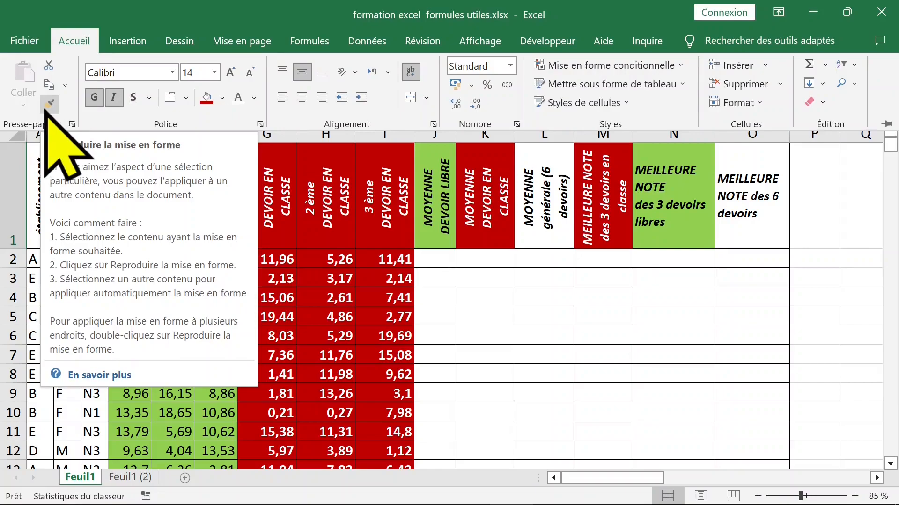
click(49, 106)
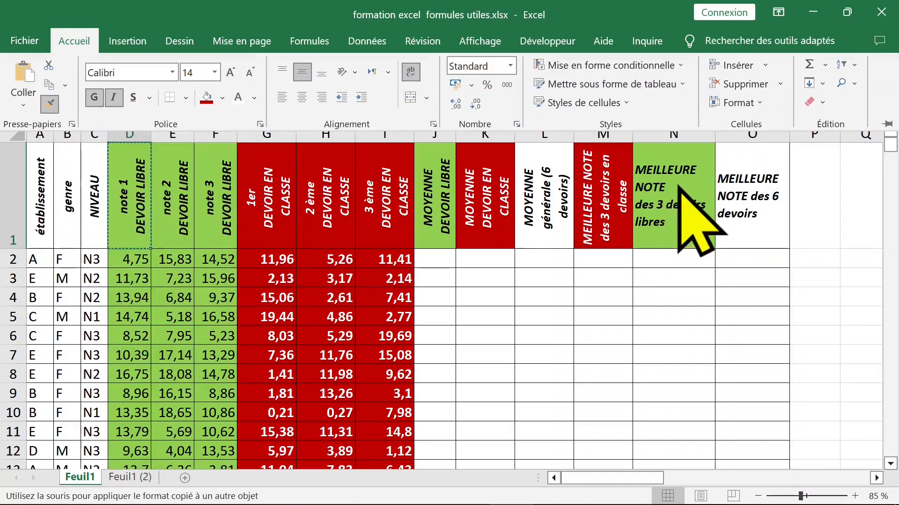
click(697, 220)
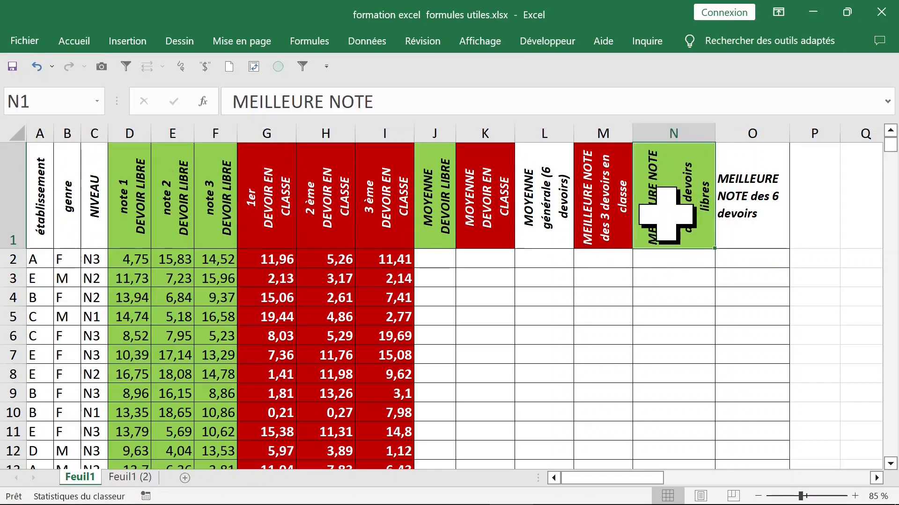
Rotate the MEILLEURE NOTE des 6 devoirs header in O1 upward and autofit column O's width.
click(752, 224)
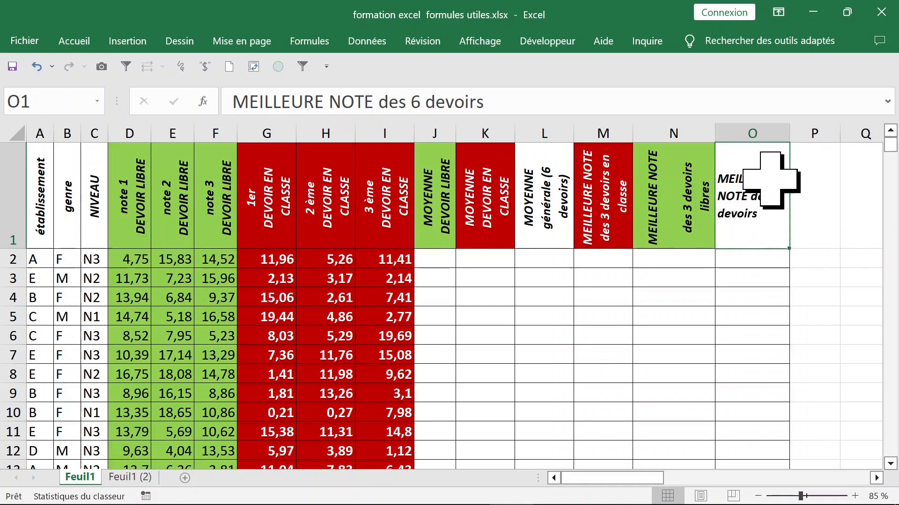
click(78, 39)
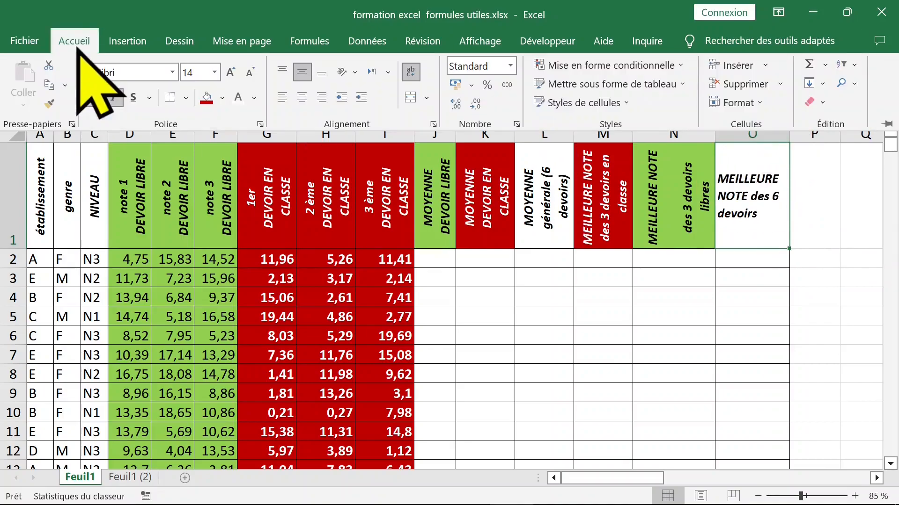
click(347, 73)
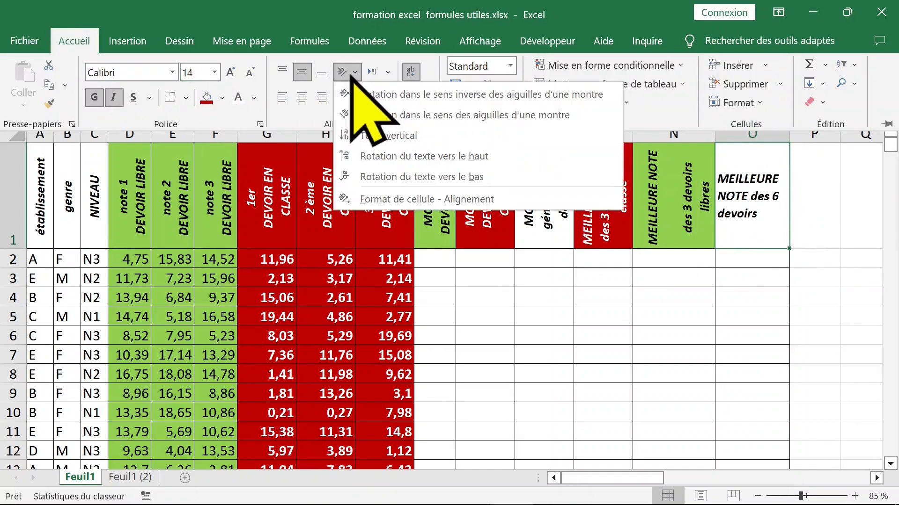
click(418, 156)
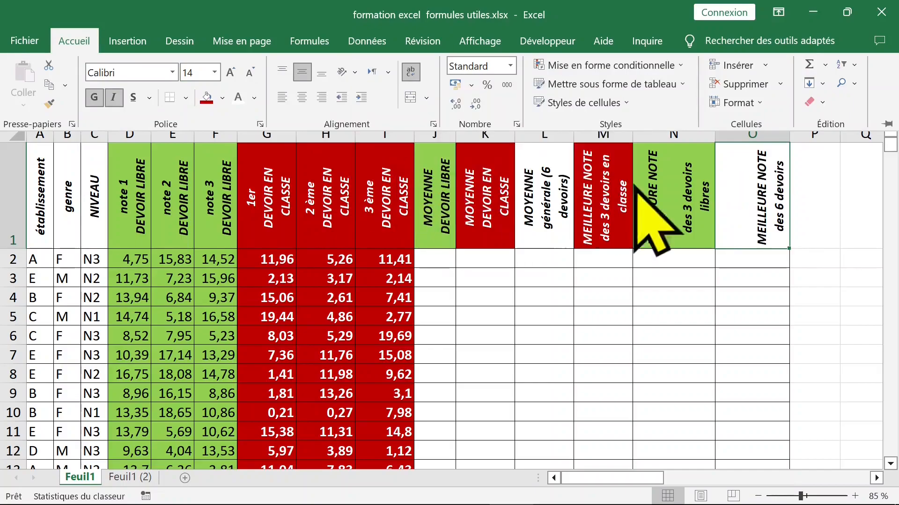
click(752, 171)
double_click(791, 134)
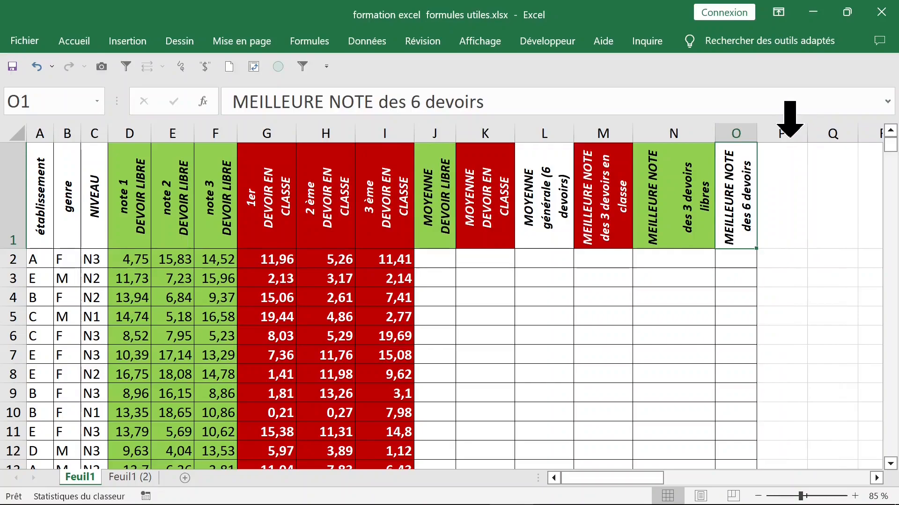
drag(730, 264, 43, 257)
click(442, 261)
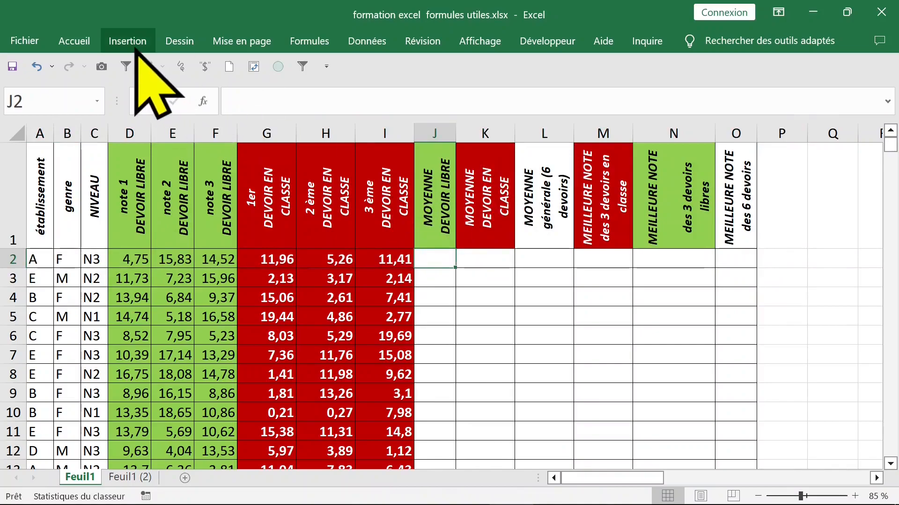
click(80, 40)
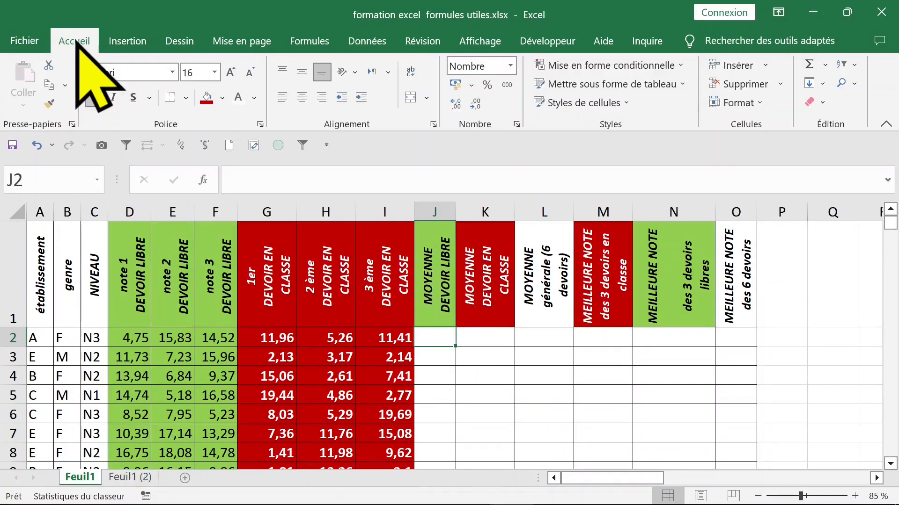
click(813, 67)
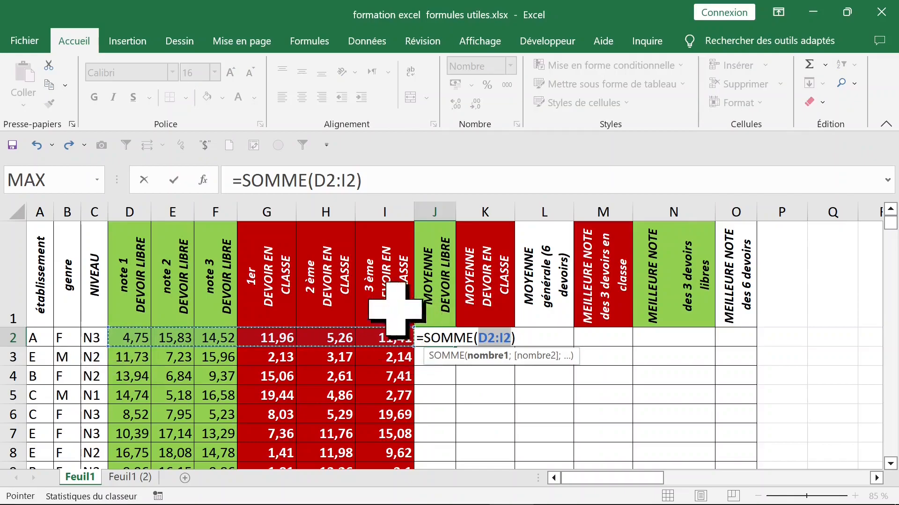
drag(242, 181, 448, 181)
key(BackSpace)
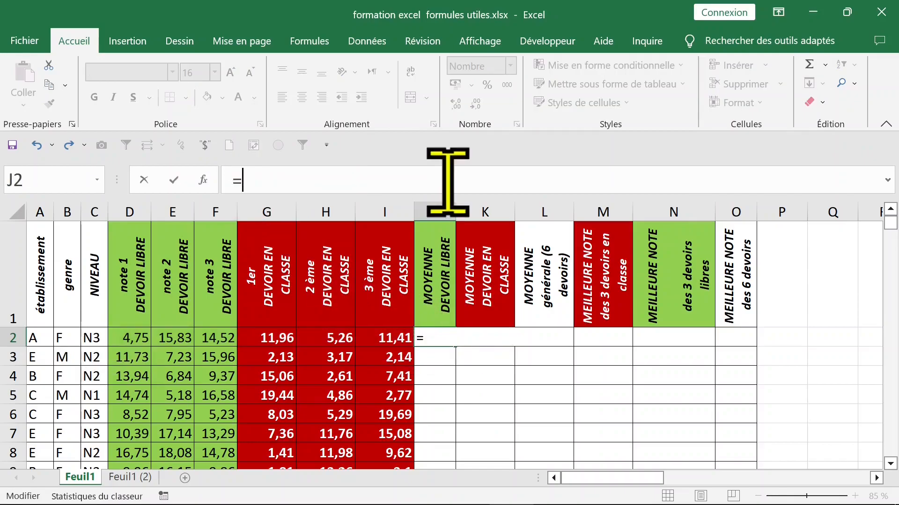
key(BackSpace)
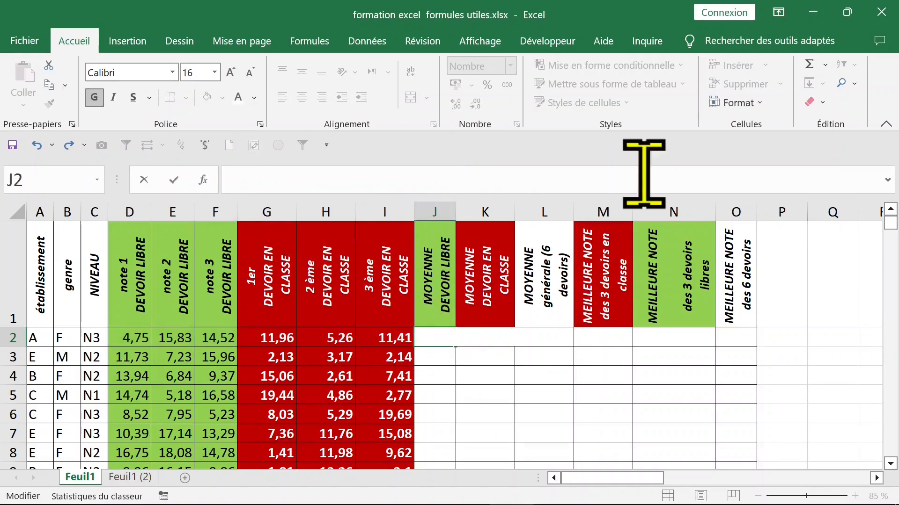
click(825, 66)
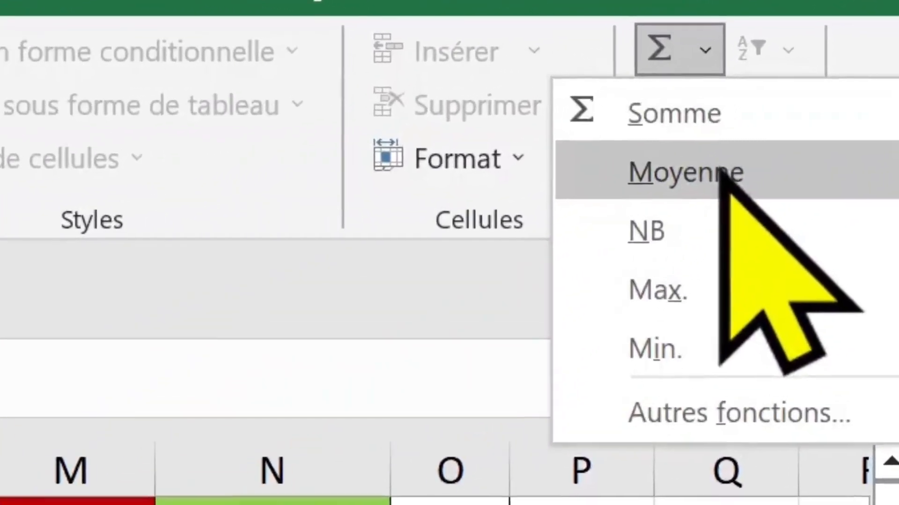
click(723, 172)
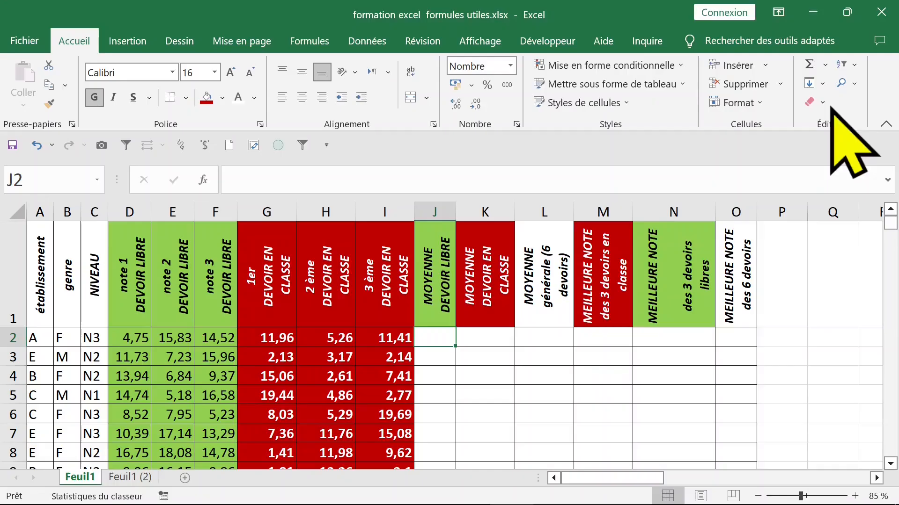
Calculate the MOYENNE DEVOIR LIBRE in J2 with the Moyenne function over D2:F2.
click(543, 394)
click(446, 342)
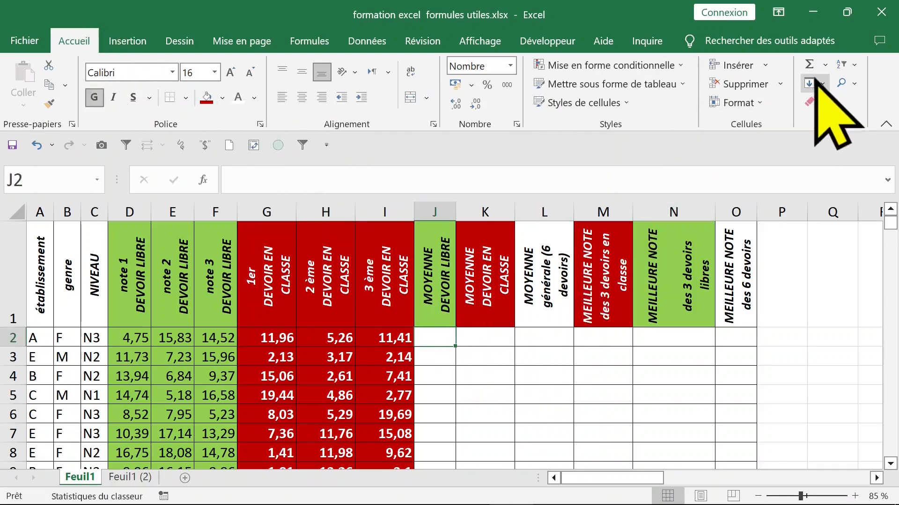
click(824, 64)
click(837, 108)
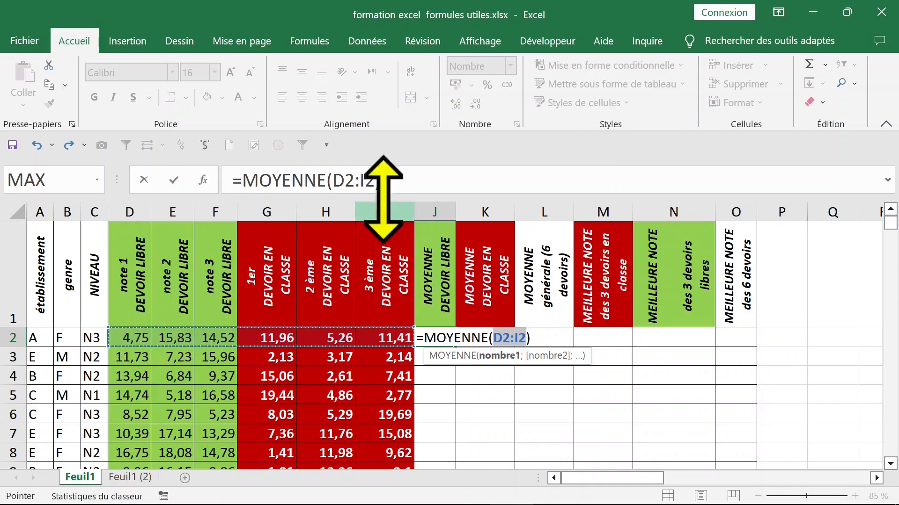
drag(130, 338, 207, 338)
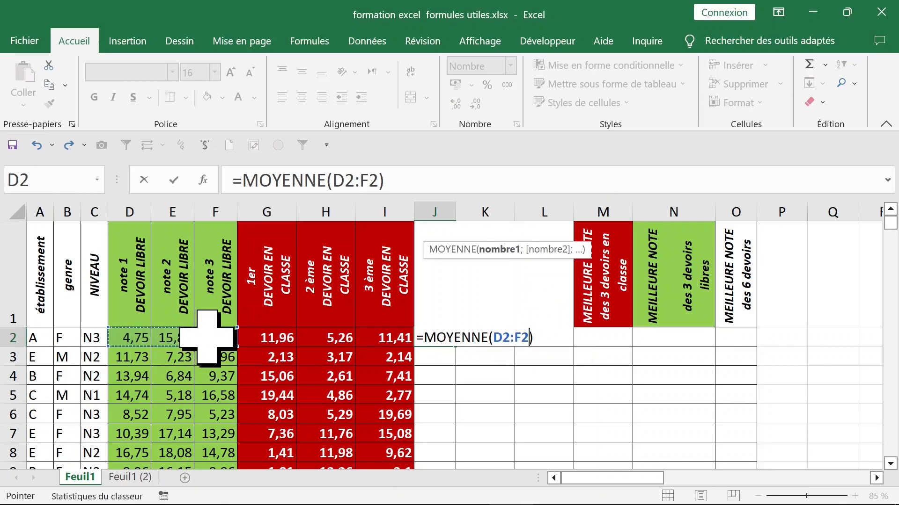
key(ctrl+Return)
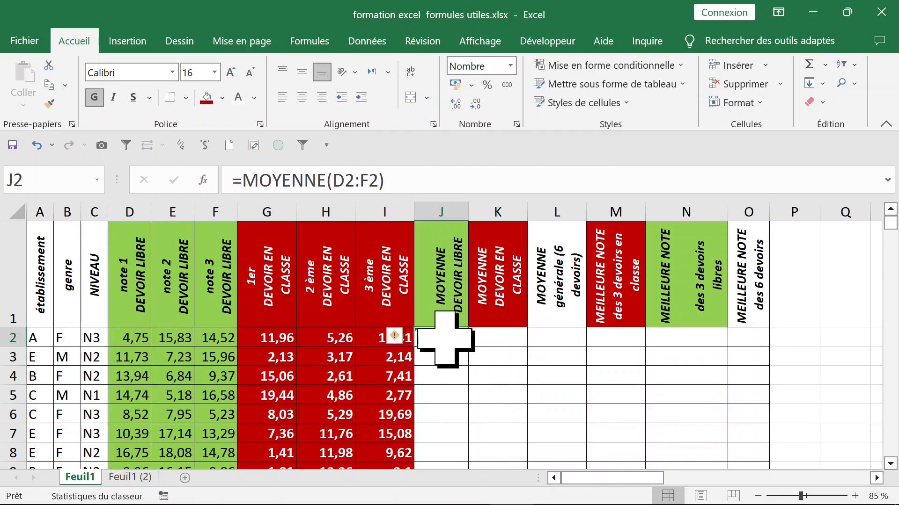
Calculate the MOYENNE DEVOIR EN CLASSE in K2 with the Moyenne function over G2:I2.
click(482, 339)
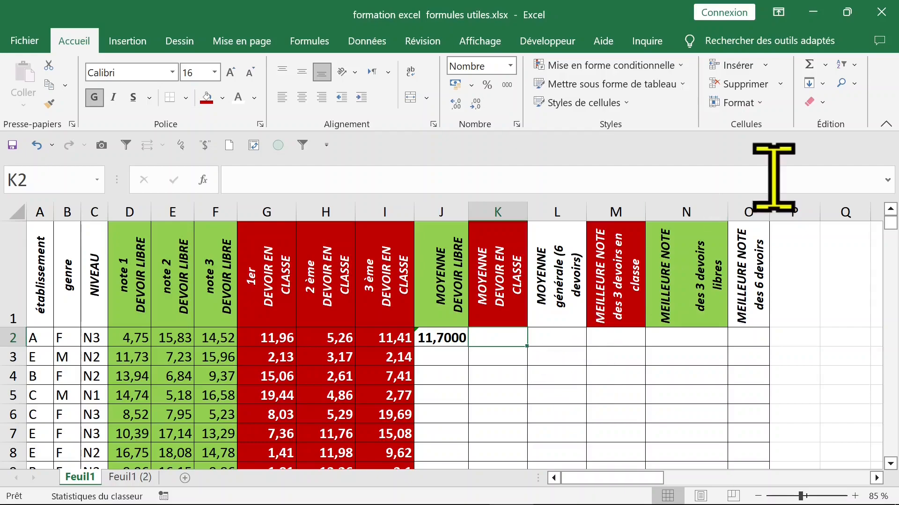
click(825, 65)
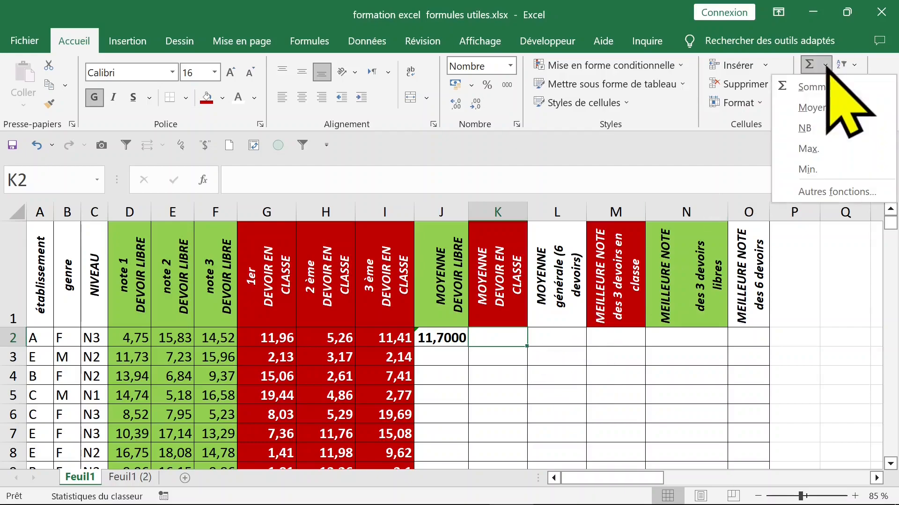
click(824, 108)
drag(272, 340, 383, 340)
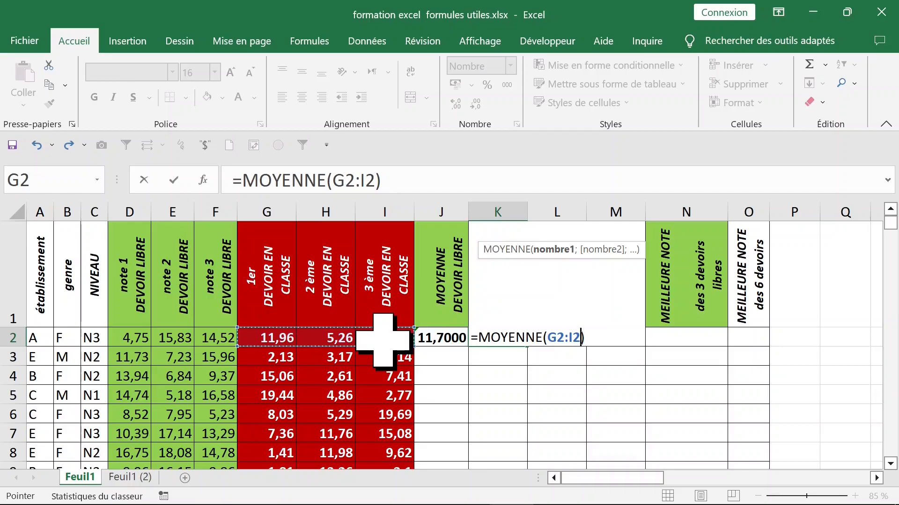
key(ctrl+Return)
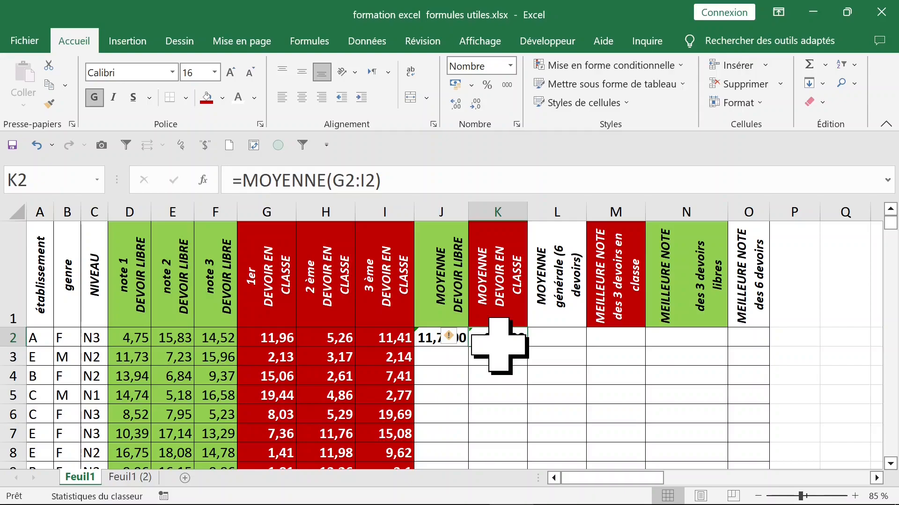
Calculate the general average of the six assignments in L2 with the Moyenne function over D2:I2.
click(564, 336)
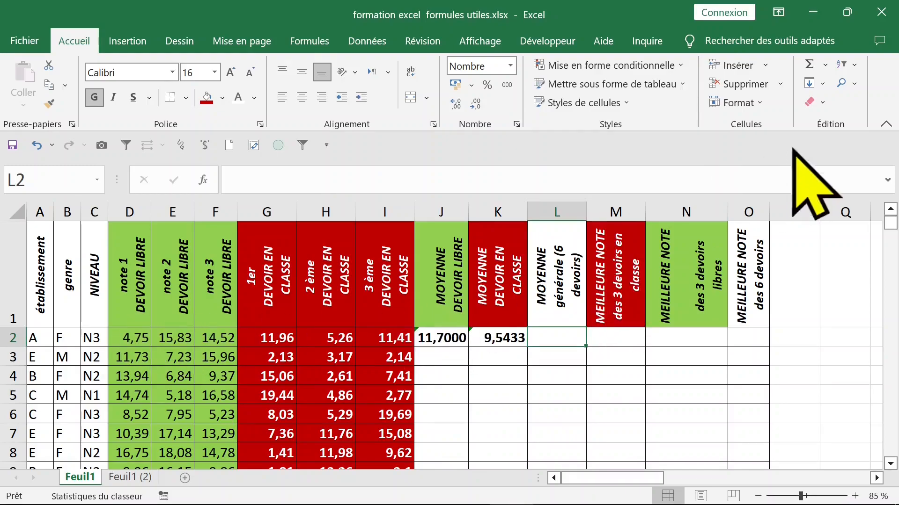
click(827, 65)
click(814, 107)
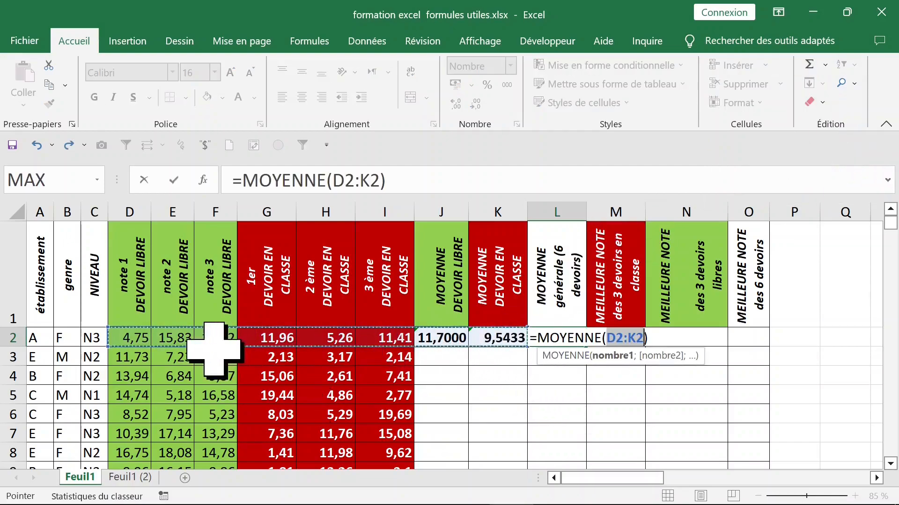
click(140, 336)
drag(143, 336, 373, 337)
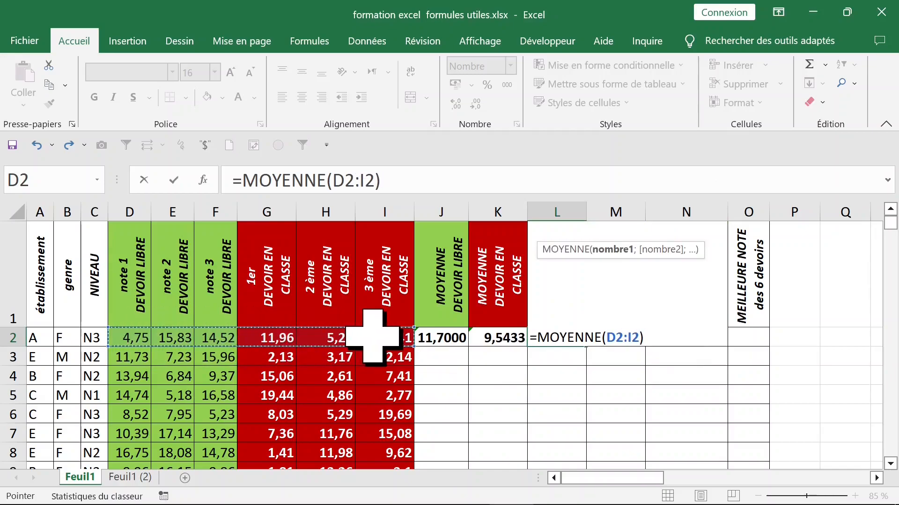
key(Return)
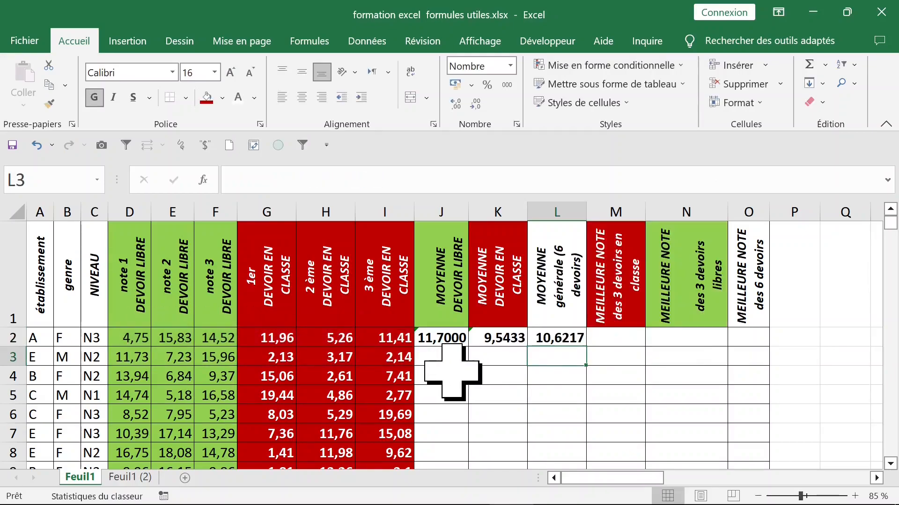
Replace the general average in L2 with a manually written formula, =MOYENNE(D2:I2).
click(557, 344)
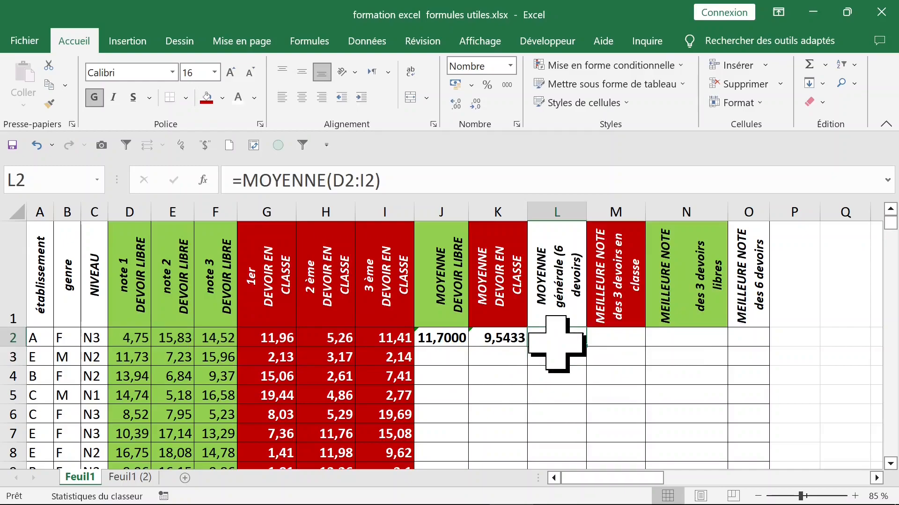
double_click(557, 345)
text(=moy)
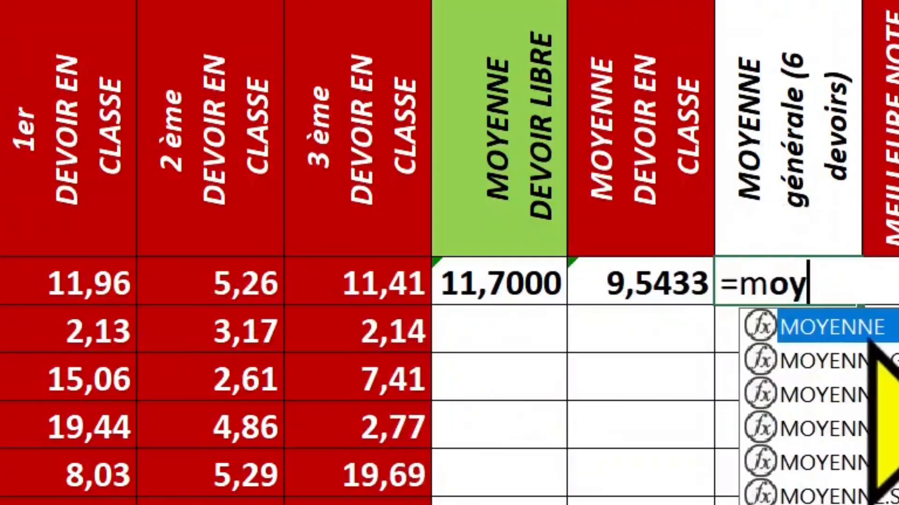
double_click(820, 336)
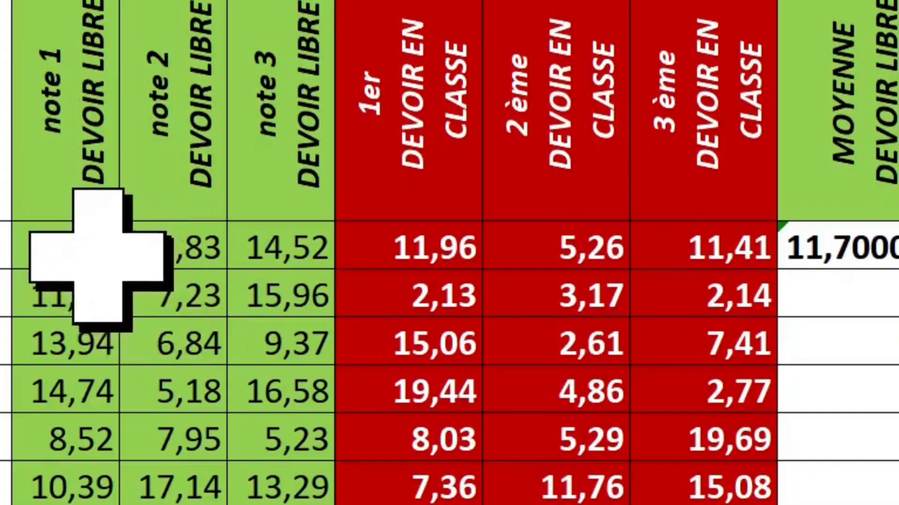
drag(123, 250, 333, 251)
mouse_move(651, 245)
mouse_down()
mouse_move(712, 251)
mouse_move(634, 248)
mouse_up()
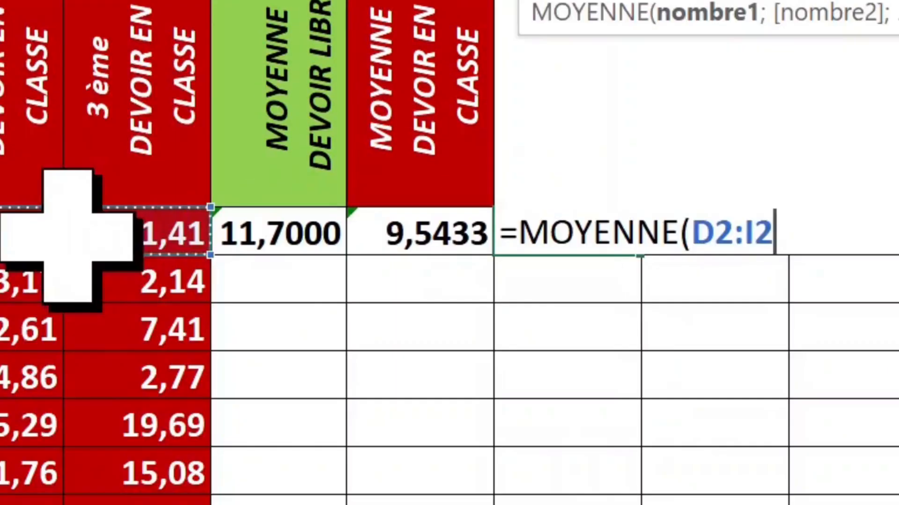
key(ctrl+Return)
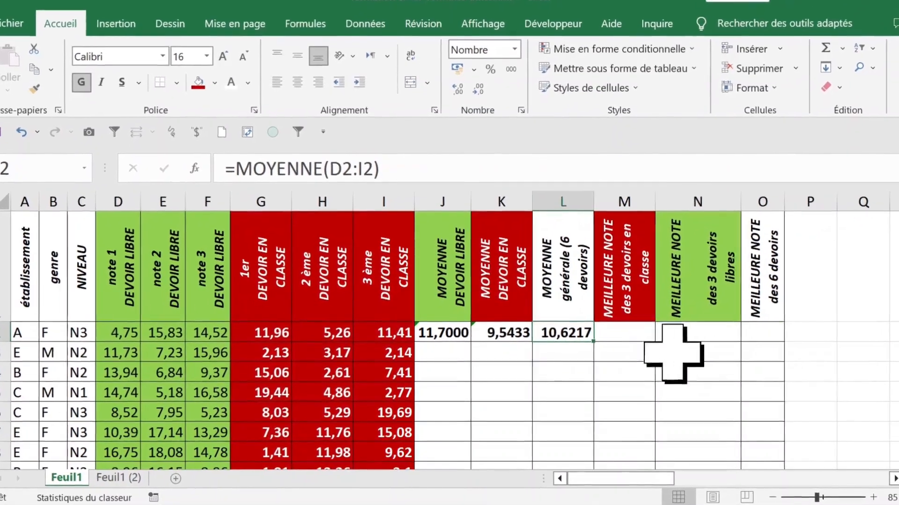
Collapse the ribbon to show more rows of the grades table.
click(637, 336)
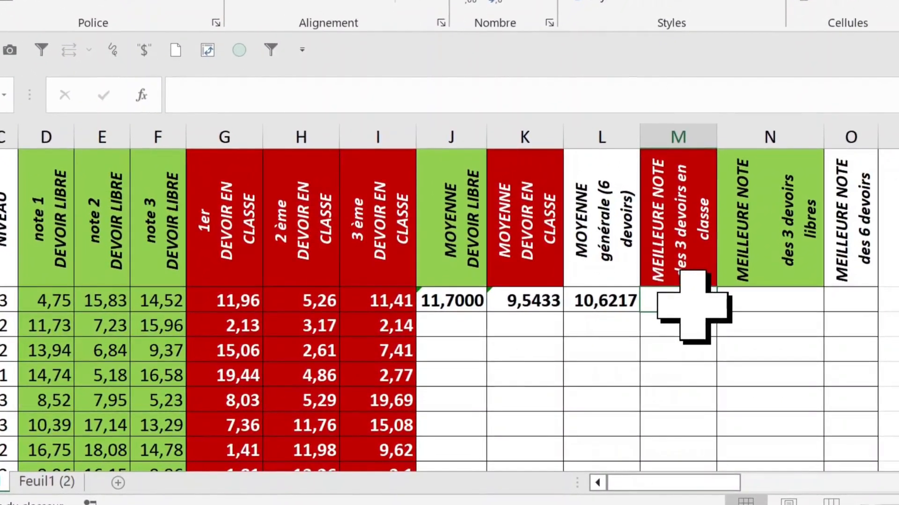
click(678, 232)
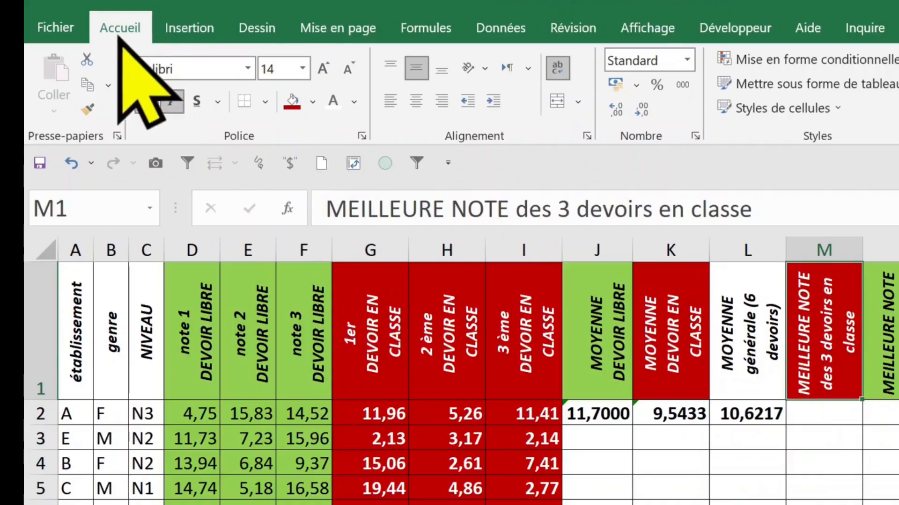
double_click(123, 26)
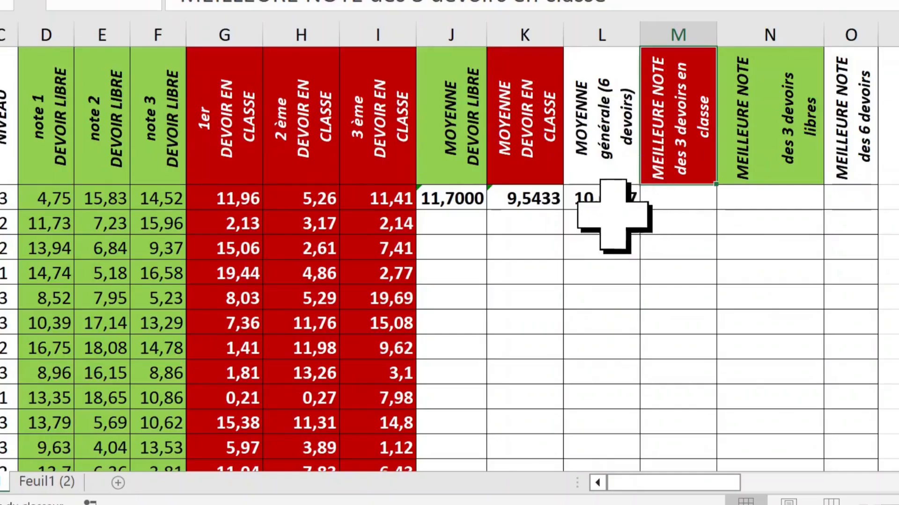
Find the best grade of the three class assignments in M2 with =MAX(G2:I2).
click(756, 317)
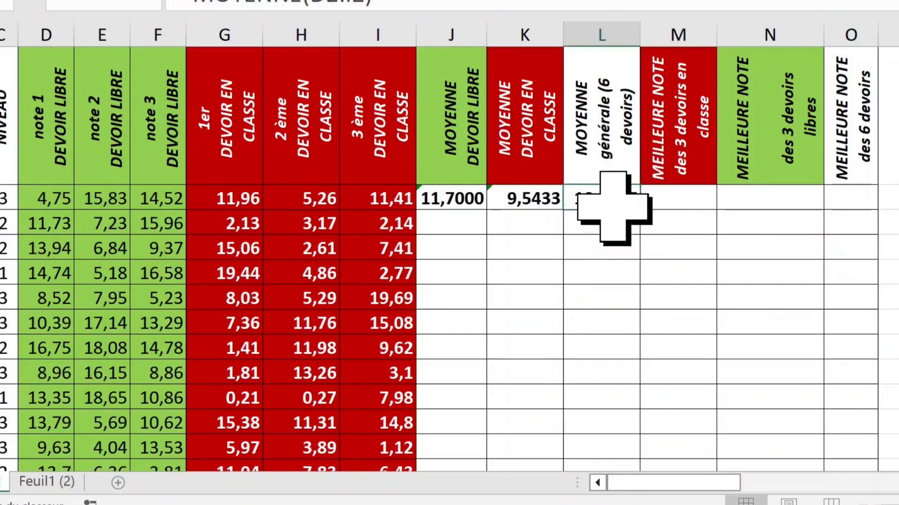
click(825, 312)
text(=max)
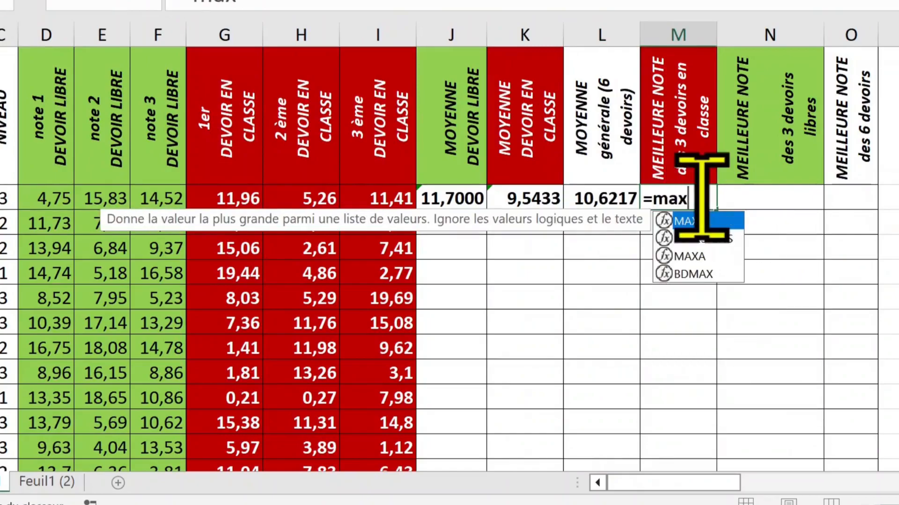
key(Tab)
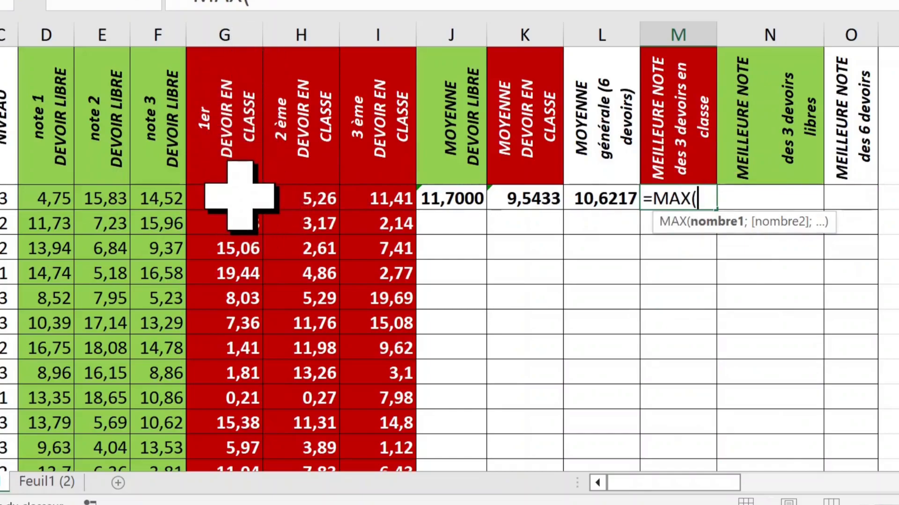
drag(240, 204, 387, 202)
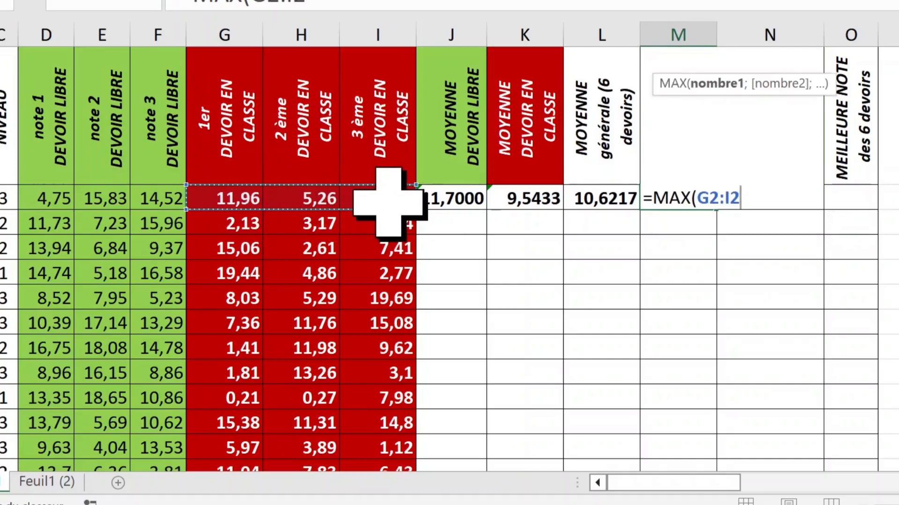
key(Return)
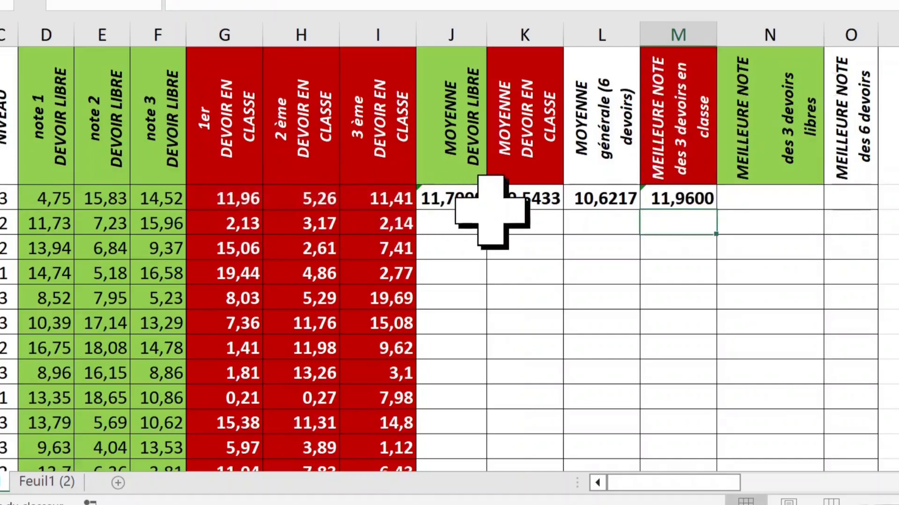
click(684, 199)
Narrow column N slightly and open the MEILLEURE NOTE des 3 devoirs libres header in N1 for editing.
click(772, 206)
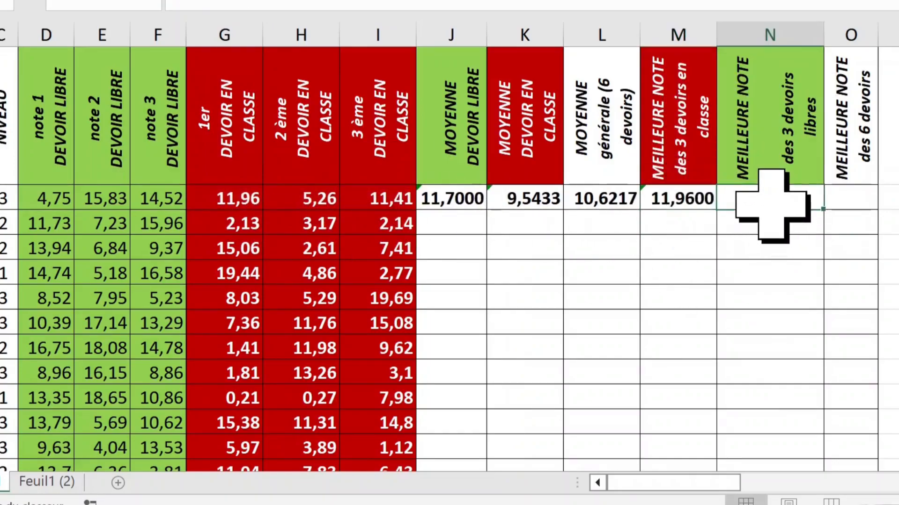
click(796, 56)
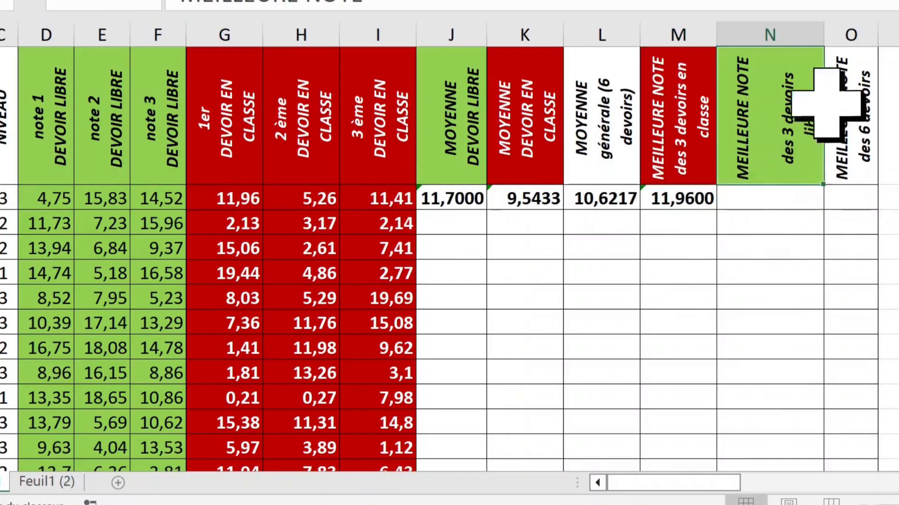
drag(830, 38, 822, 37)
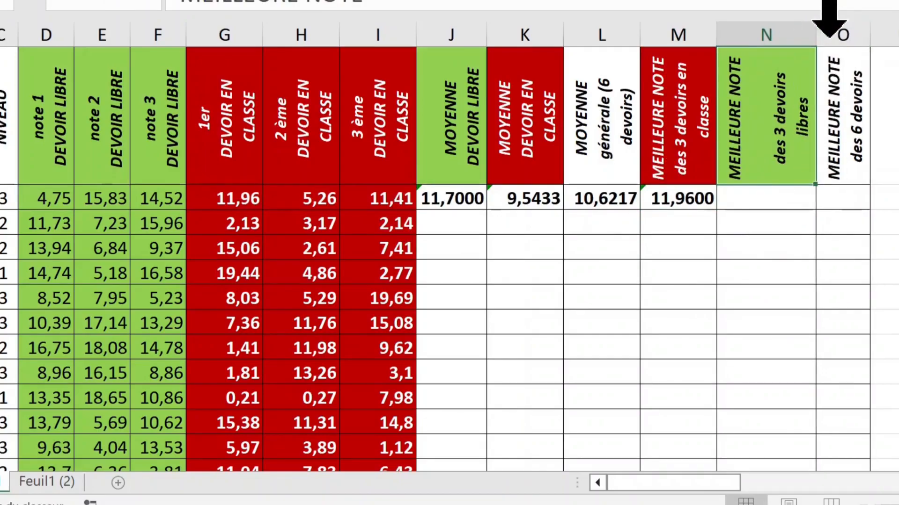
double_click(747, 104)
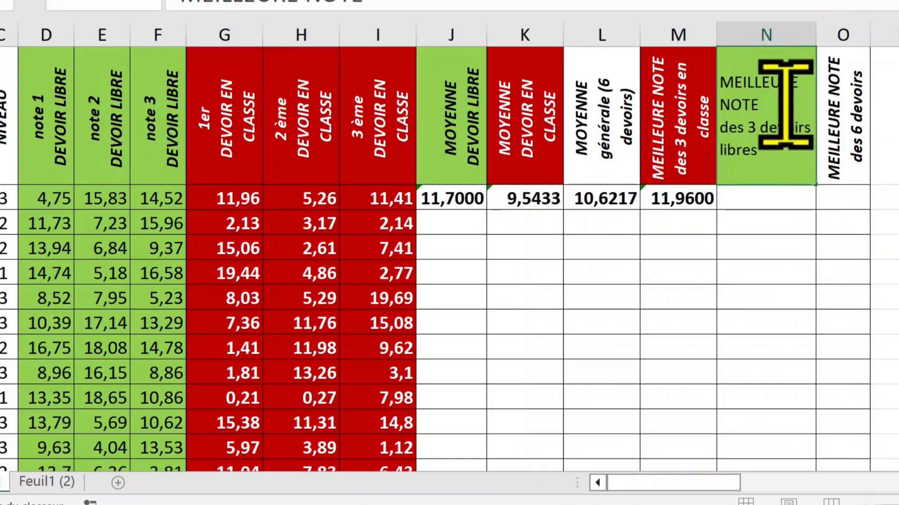
click(794, 157)
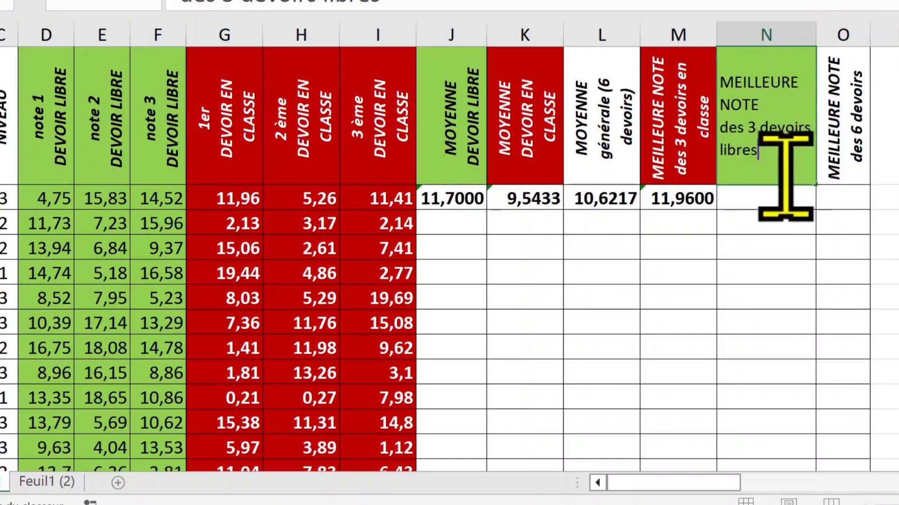
Find the best grade of the three DEVOIR LIBRE notes in N2 with =MAX(D2:F2).
click(768, 205)
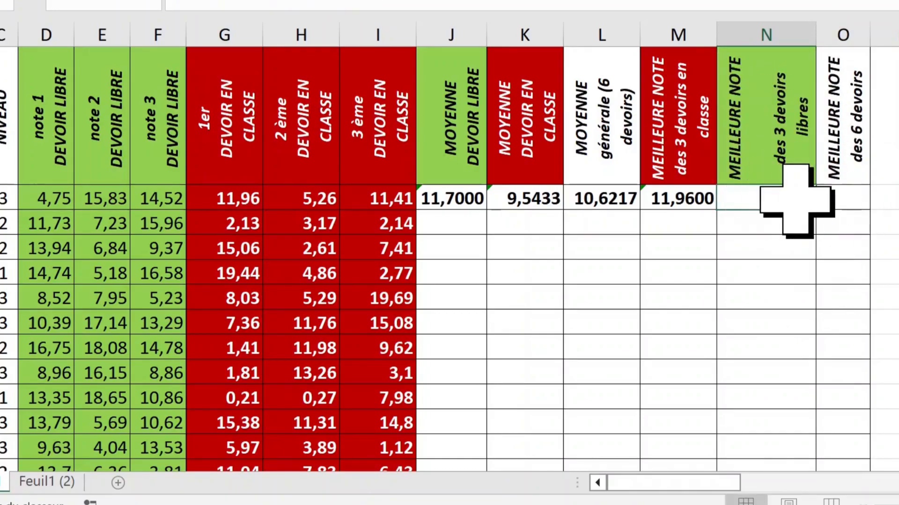
text(=max)
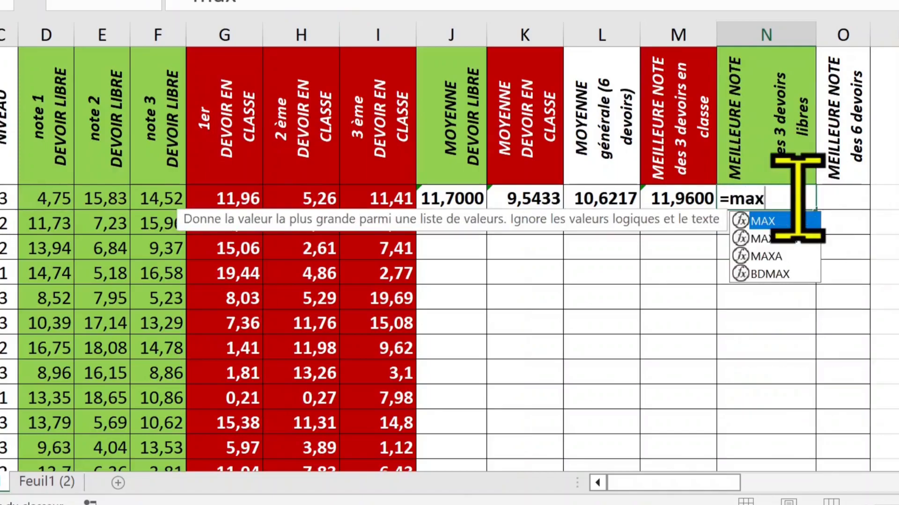
key(Tab)
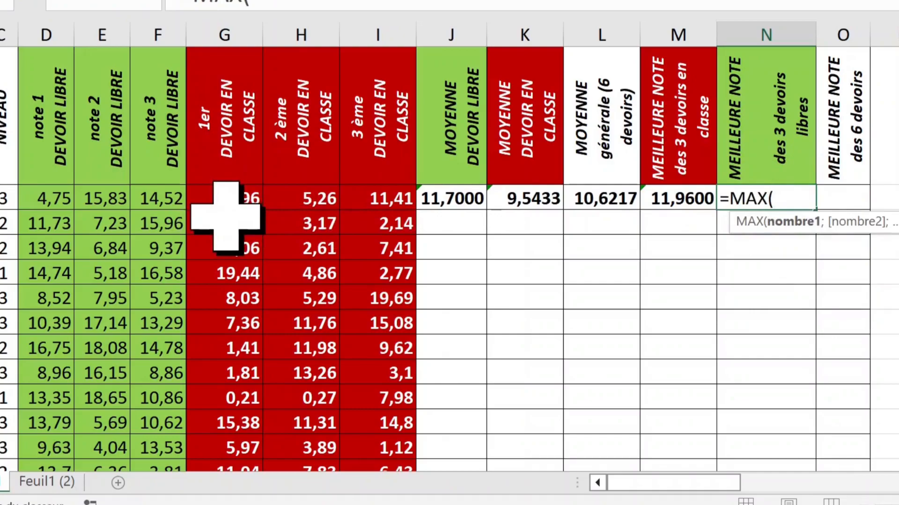
click(50, 205)
drag(63, 204, 151, 204)
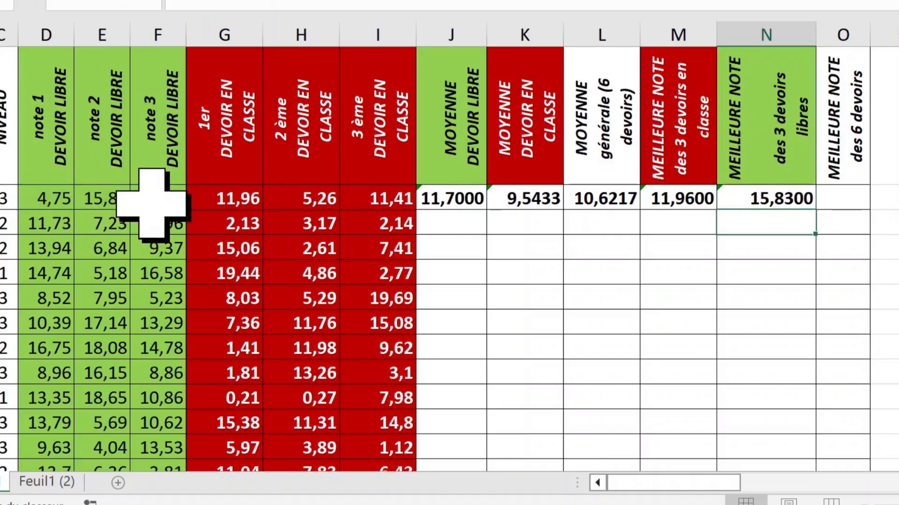
Find the best grade of all six assignments in O2 with =MAX(D2:I2).
click(831, 197)
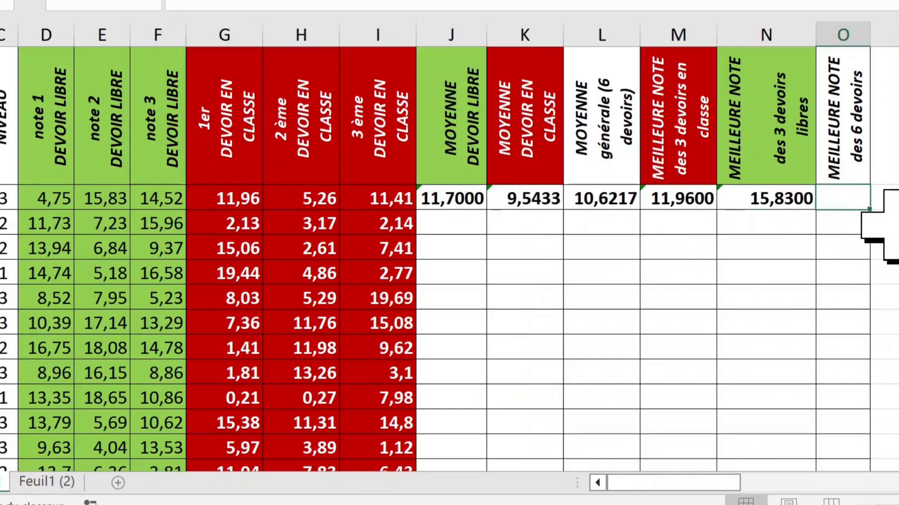
text(=max)
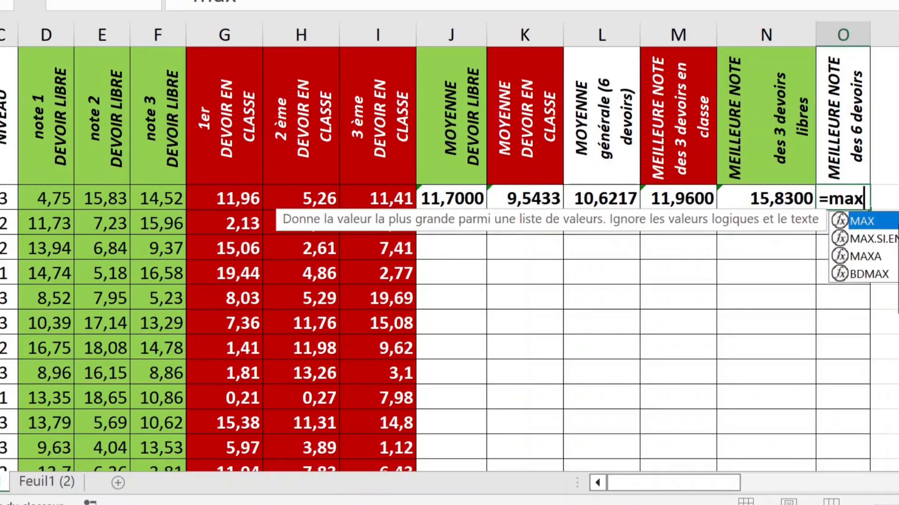
key(Tab)
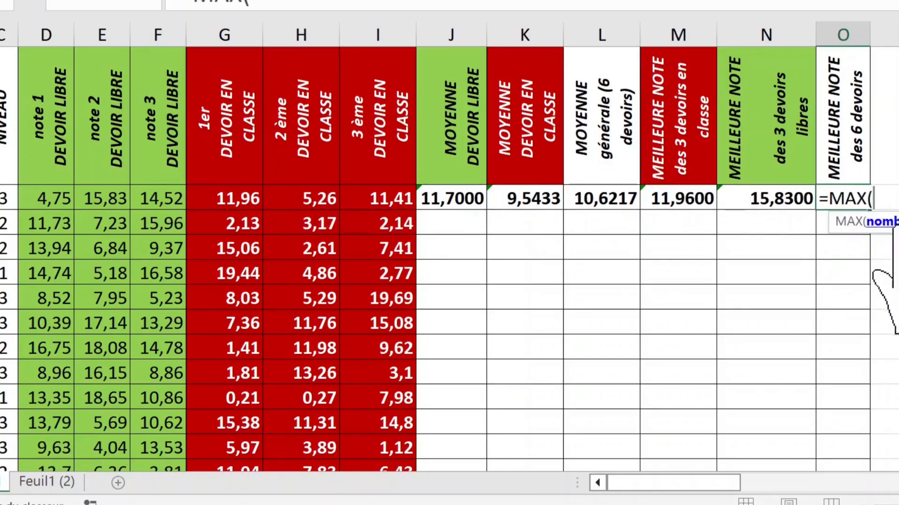
drag(57, 206, 356, 206)
key(Return)
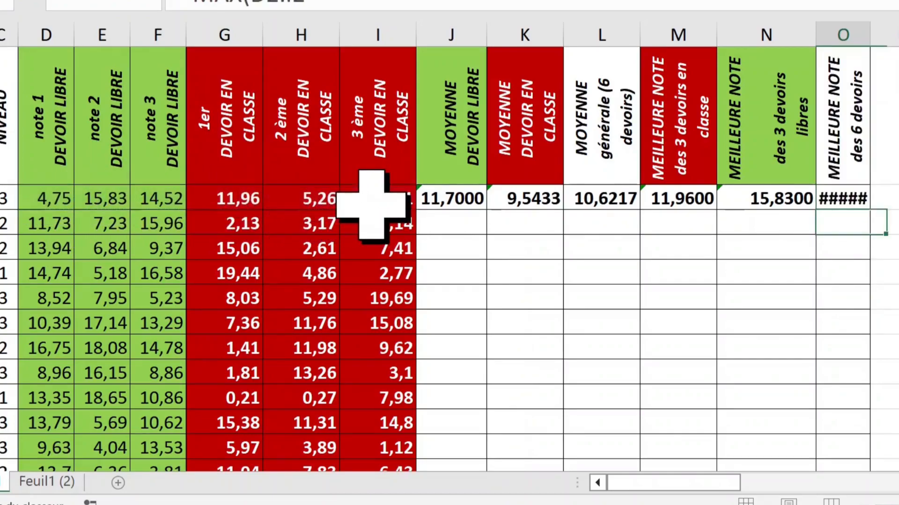
Insert the AutoSum Max function in O2 and set its range to the six assignment grades D2:I2.
click(853, 197)
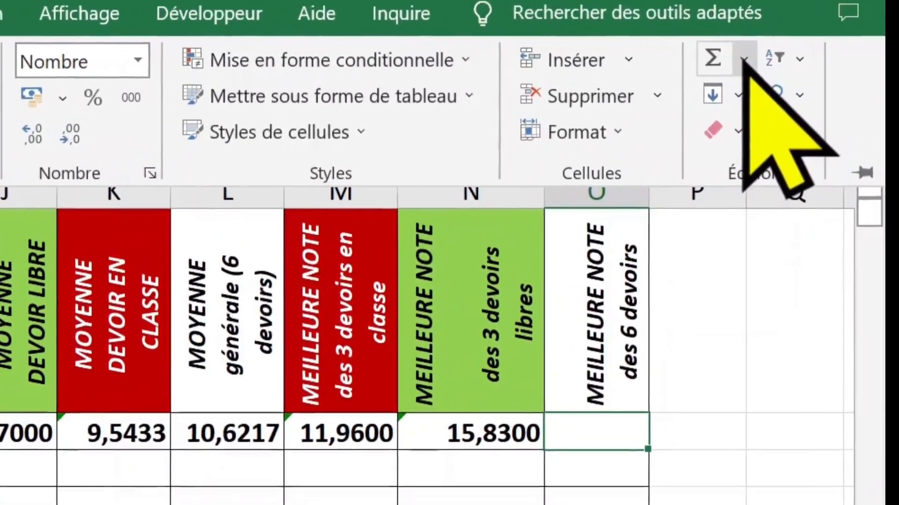
click(782, 62)
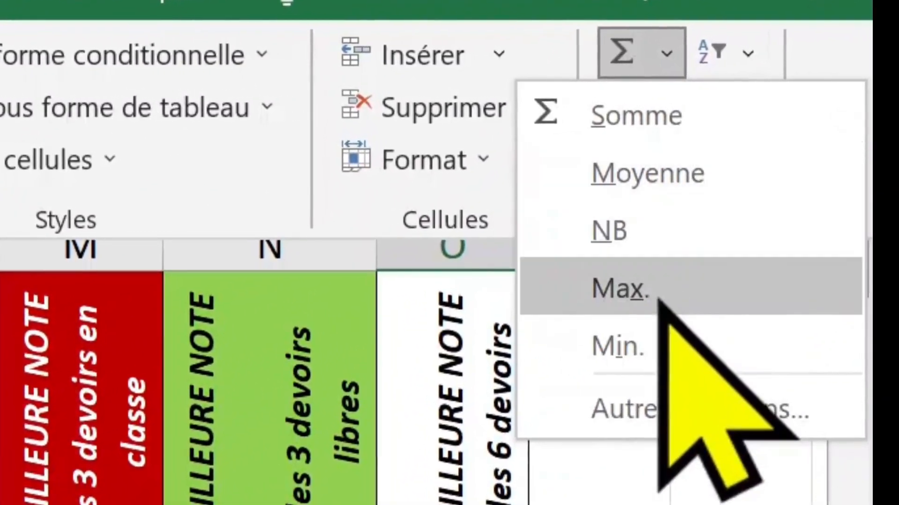
click(660, 299)
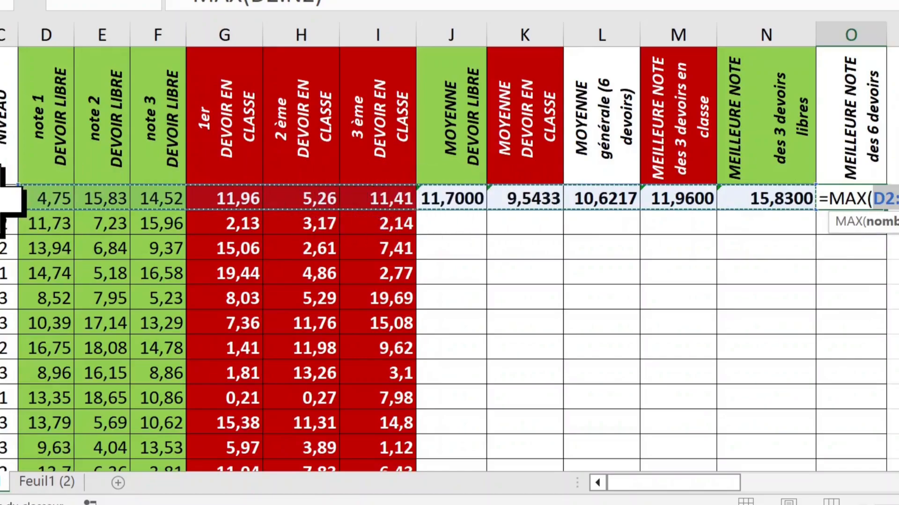
drag(56, 197, 296, 192)
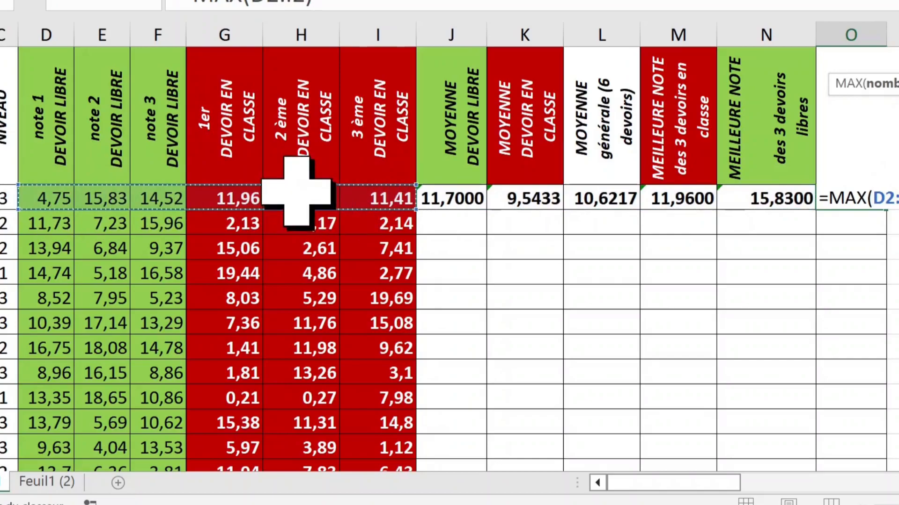
key(Return)
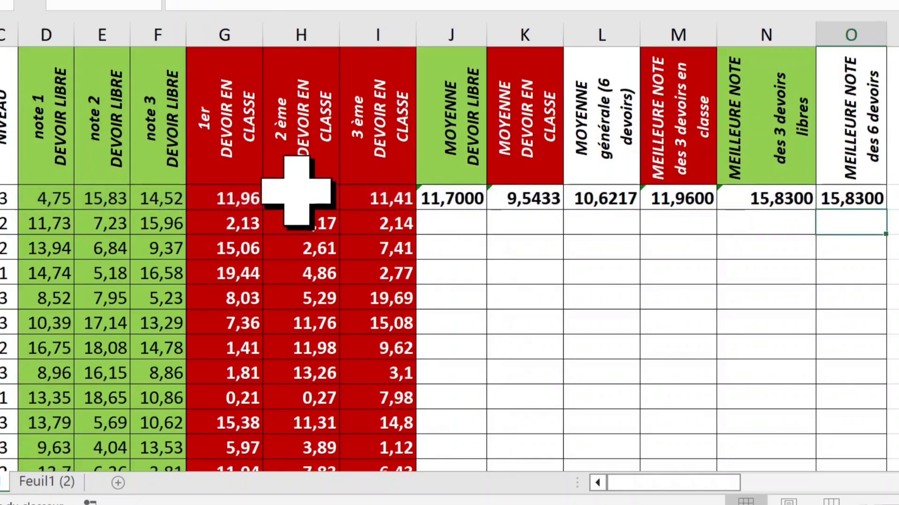
Format the averages and best grades in J2:O2 as Nombre with 2 decimals.
click(461, 197)
drag(489, 197, 848, 204)
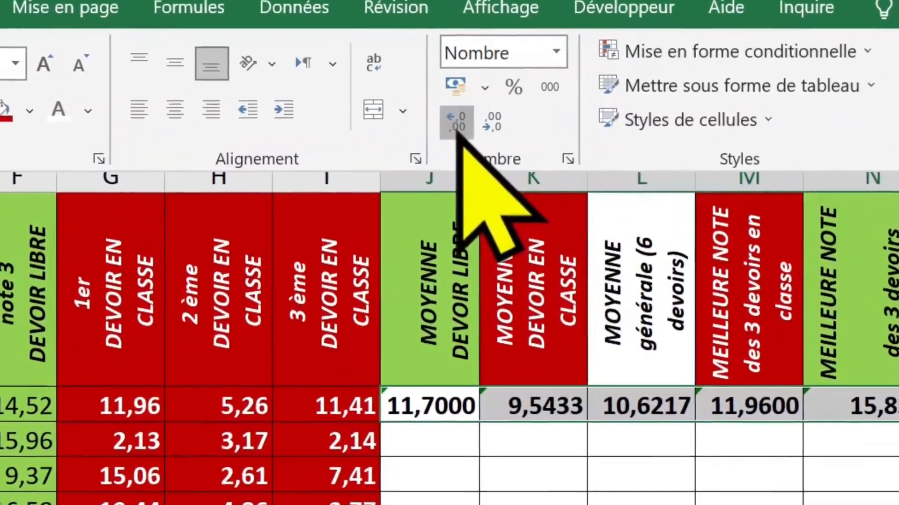
click(457, 110)
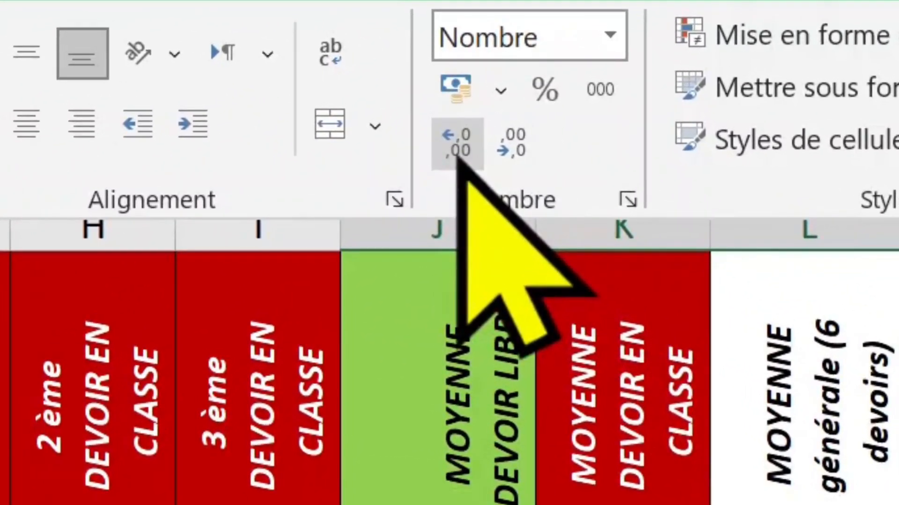
click(468, 152)
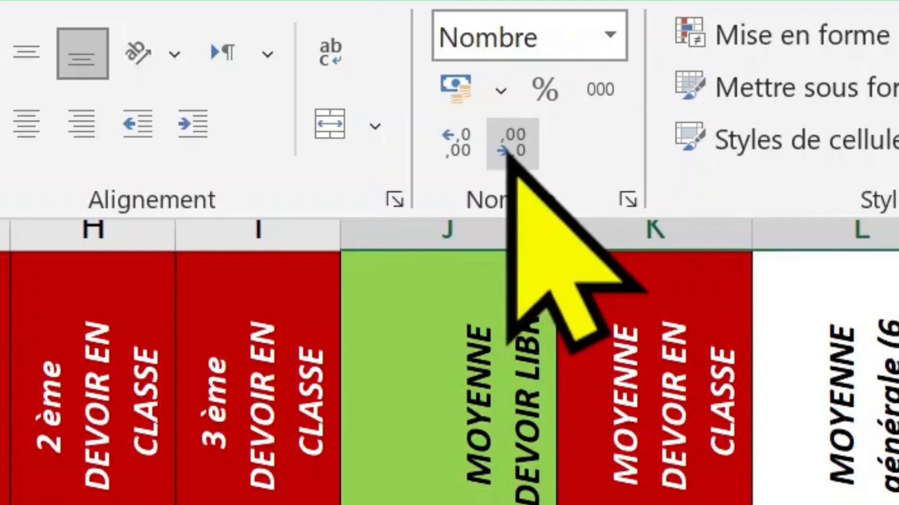
click(627, 200)
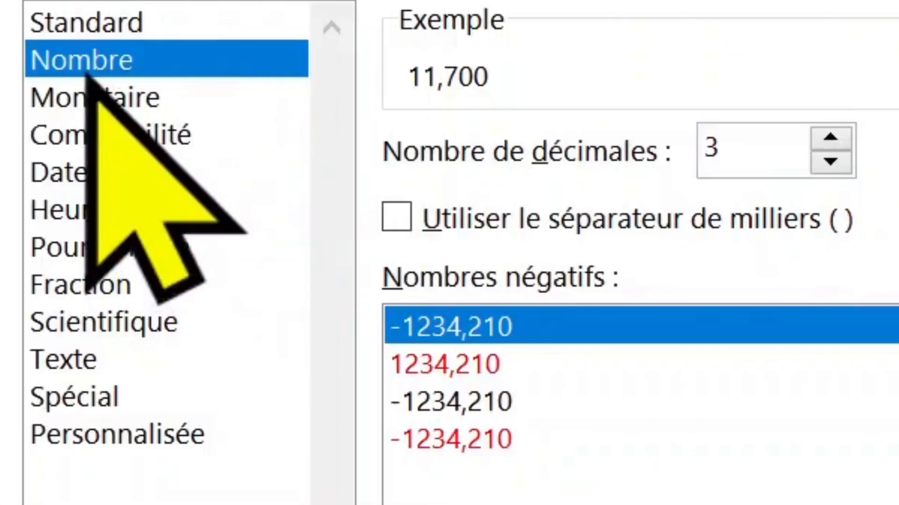
click(753, 159)
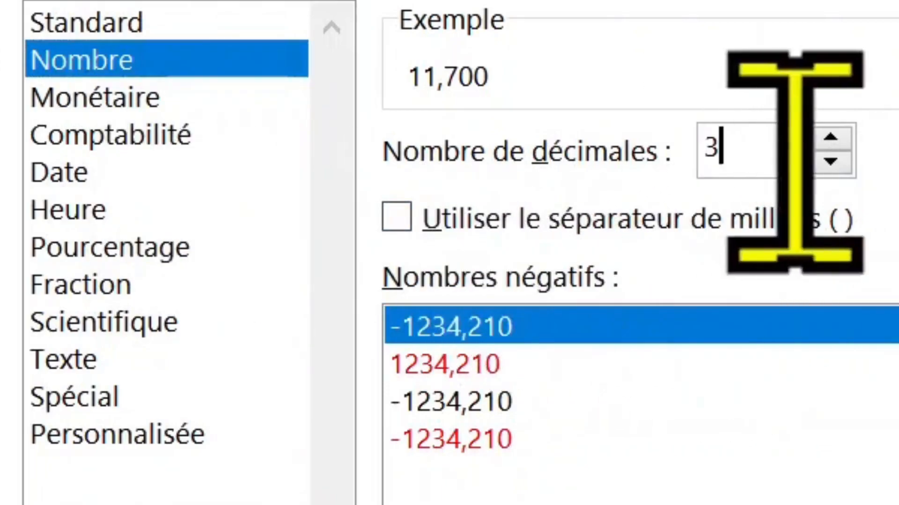
click(830, 162)
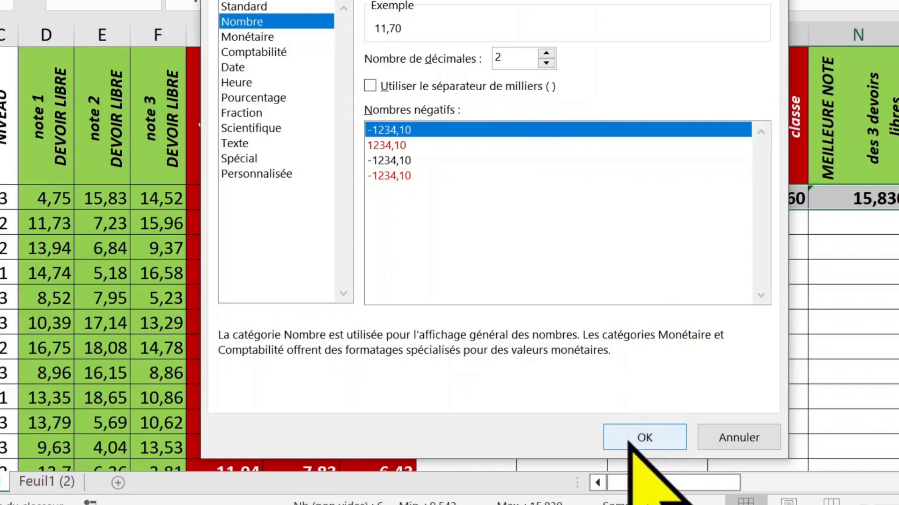
click(642, 435)
click(596, 281)
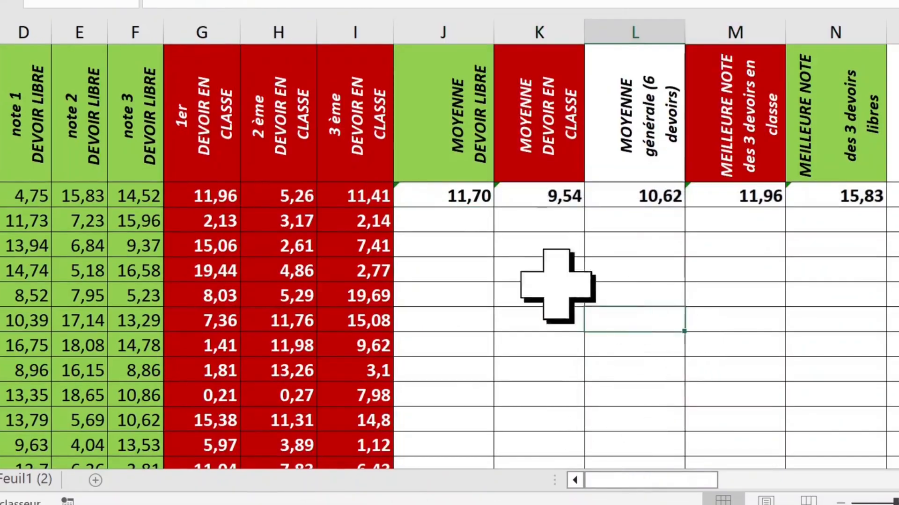
Fill the six formulas in J2:O2 down to the last row of the grades table.
click(444, 276)
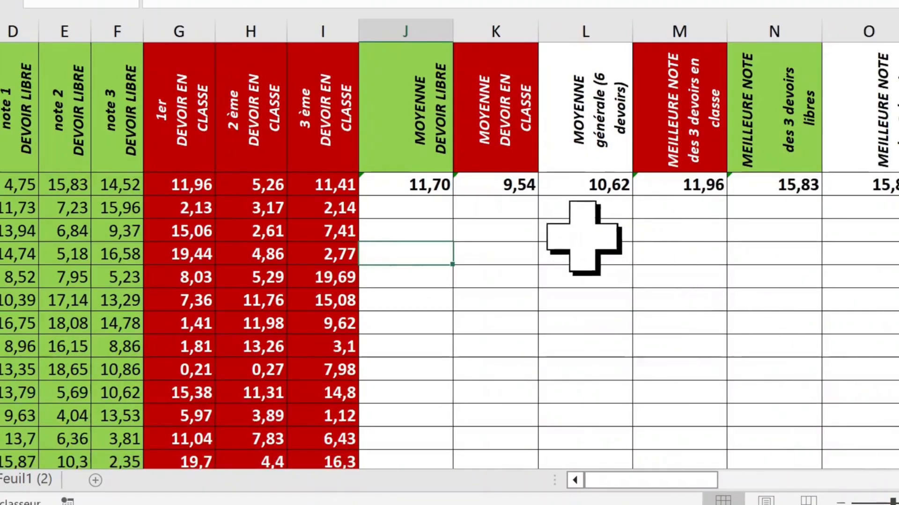
click(634, 220)
click(443, 195)
drag(406, 185, 866, 193)
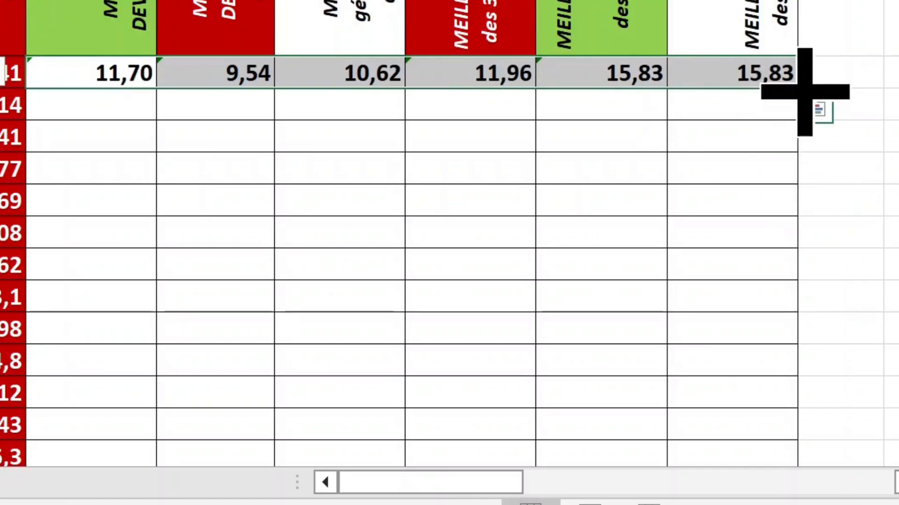
double_click(804, 92)
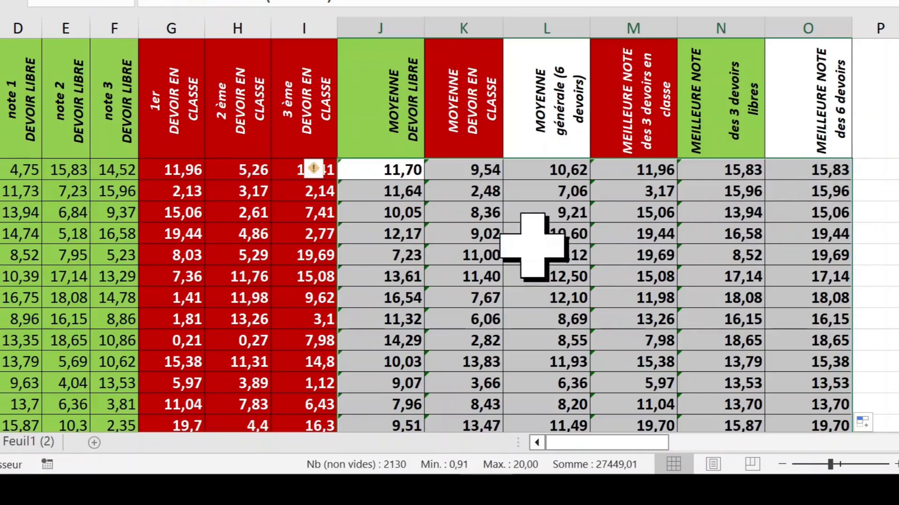
Check the filled averages and best grades down to the table's last row and back up to its header.
scroll(400, 229, down, 1)
click(400, 229)
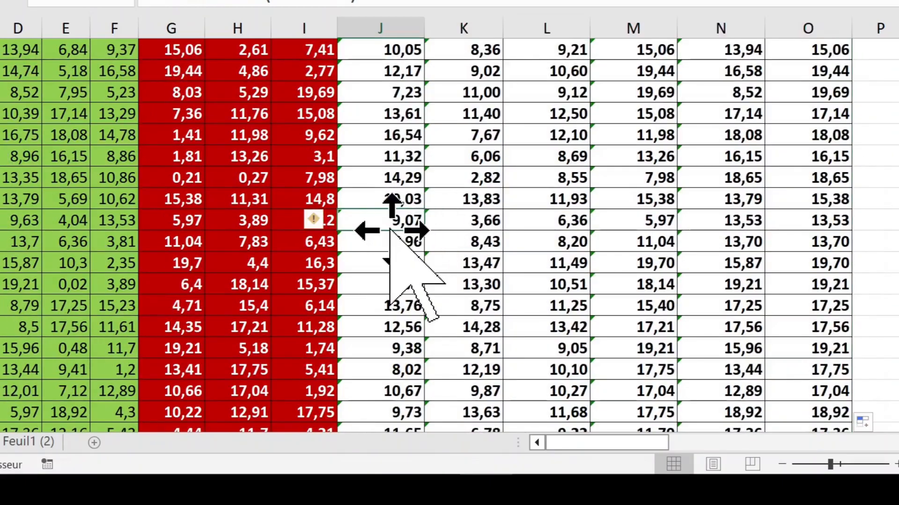
double_click(392, 231)
click(399, 281)
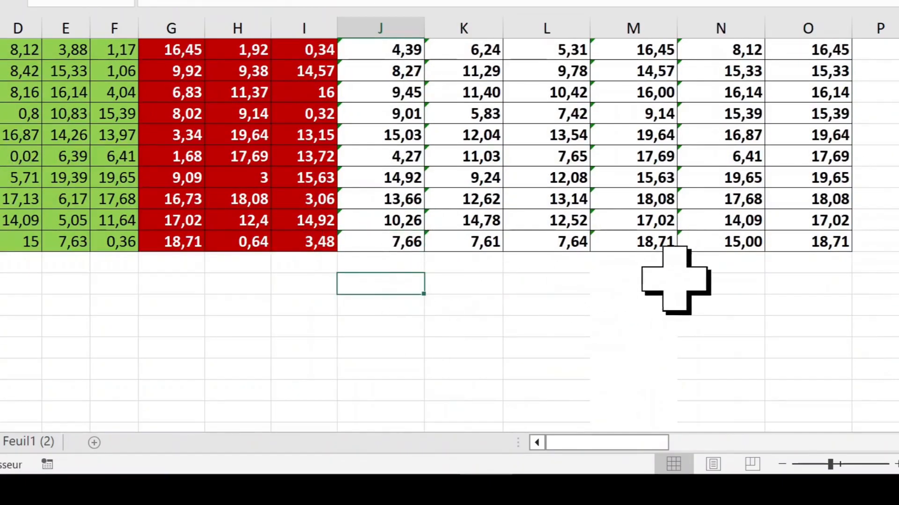
click(827, 244)
scroll(669, 274, up, 5)
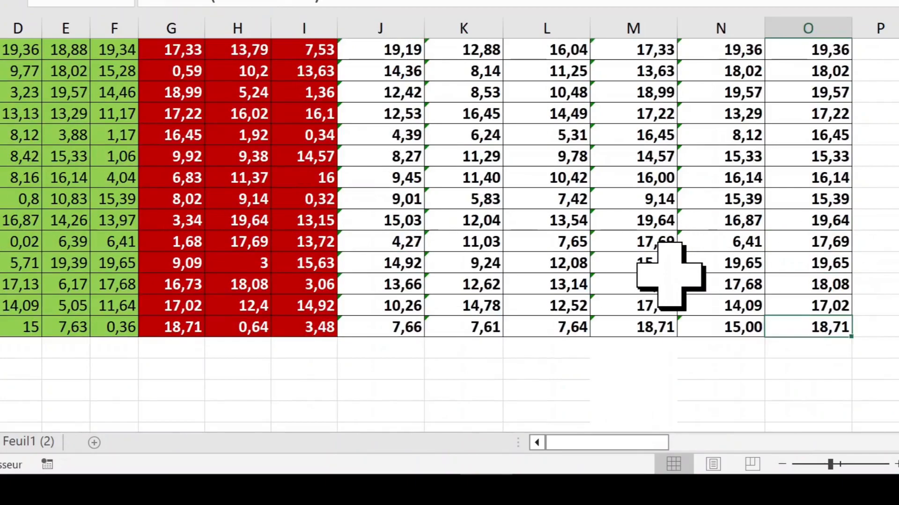
scroll(670, 274, up, 2)
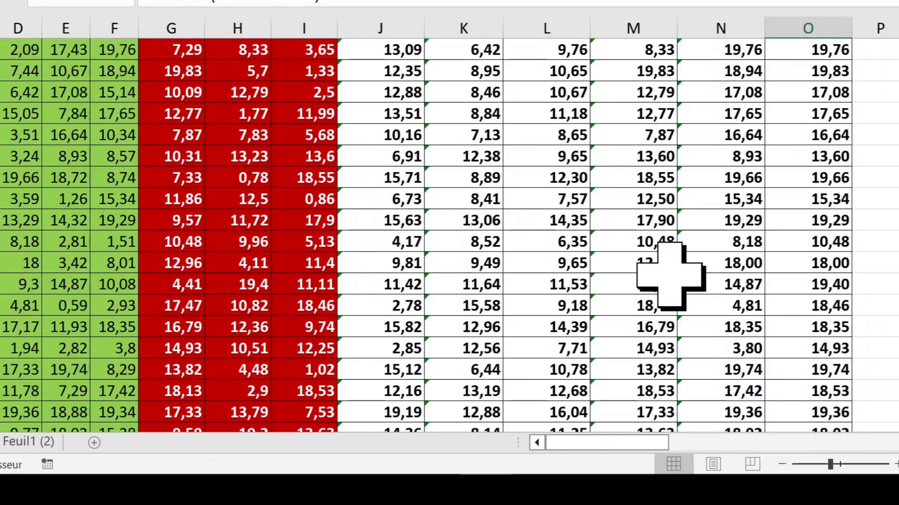
scroll(669, 273, up, 10)
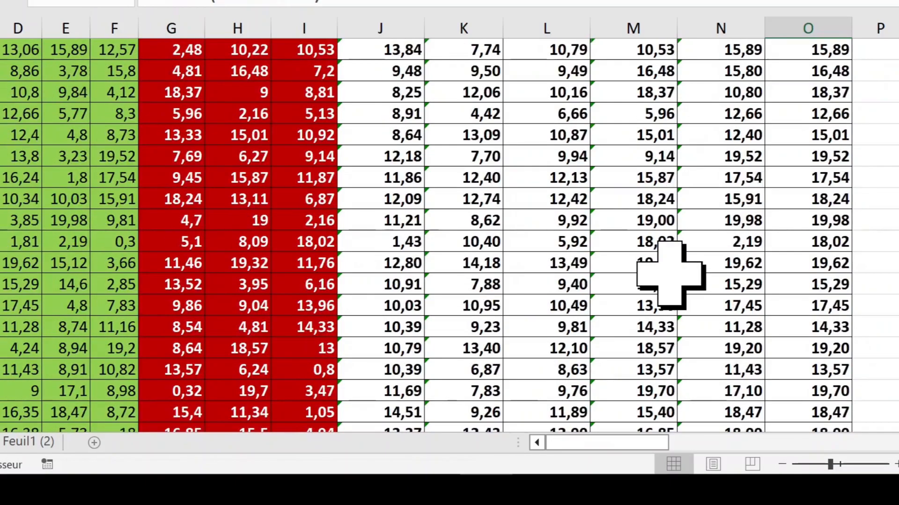
scroll(670, 274, up, 8)
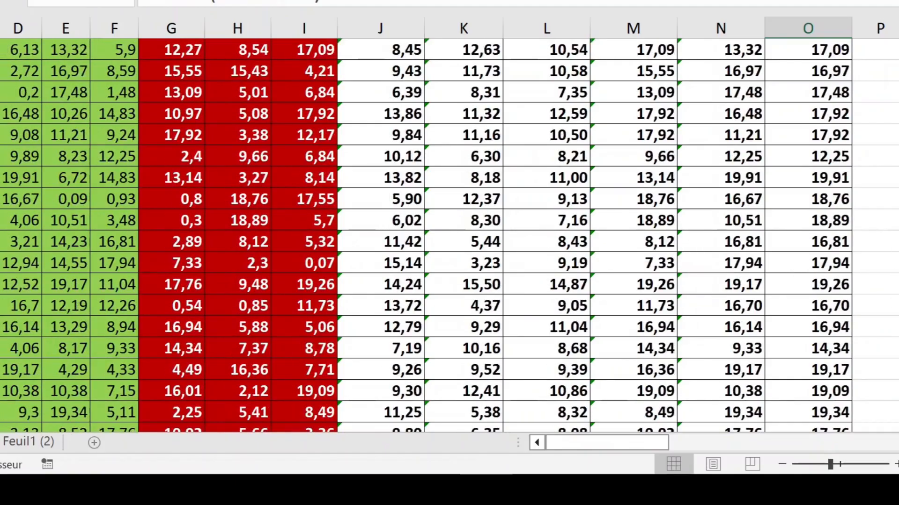
scroll(669, 273, up, 10)
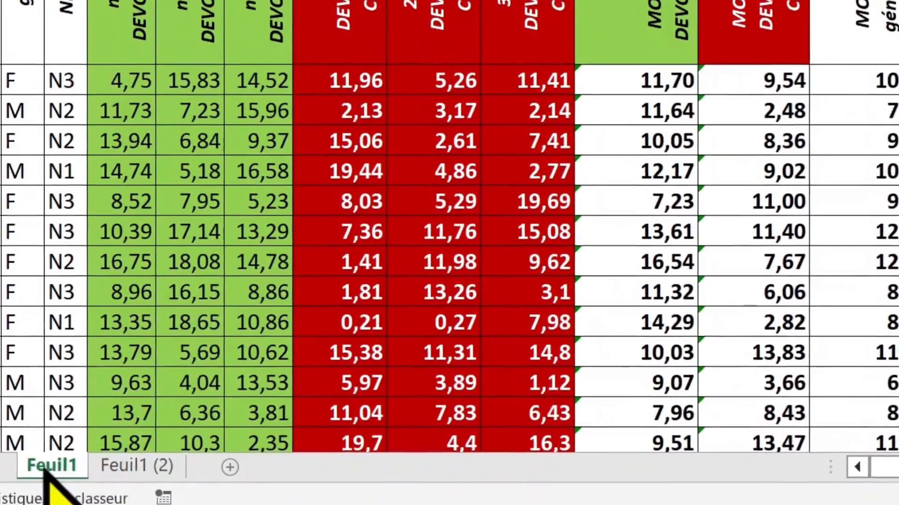
Create a copy of the Feuil1 sheet before Feuil1 in the workbook formation excel formules utiles.xlsx.
right_click(61, 472)
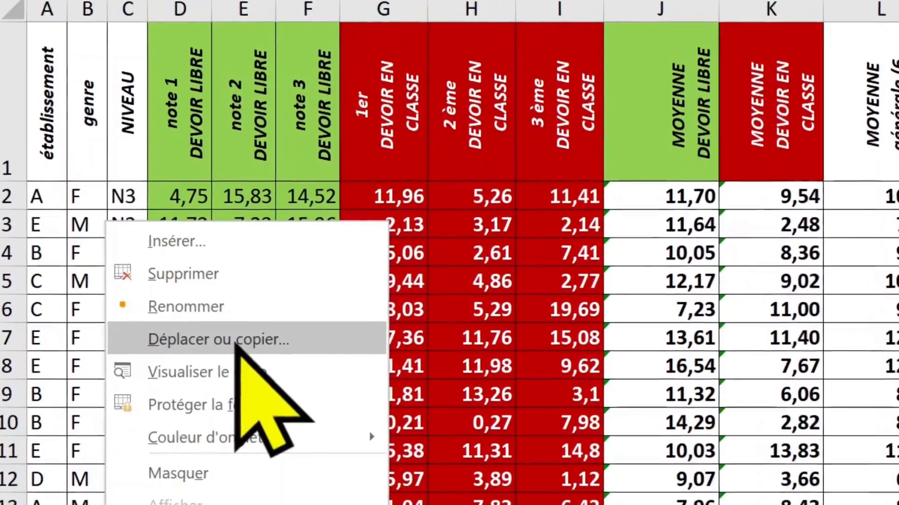
click(202, 341)
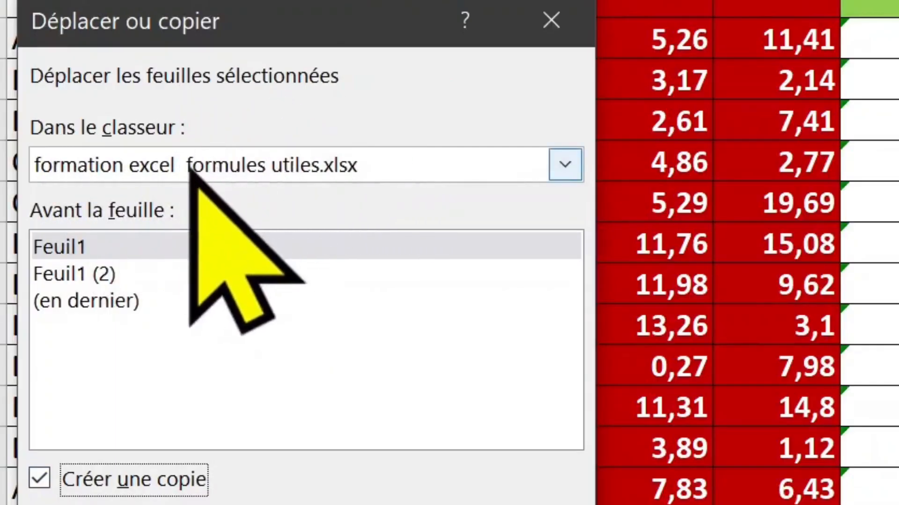
click(351, 174)
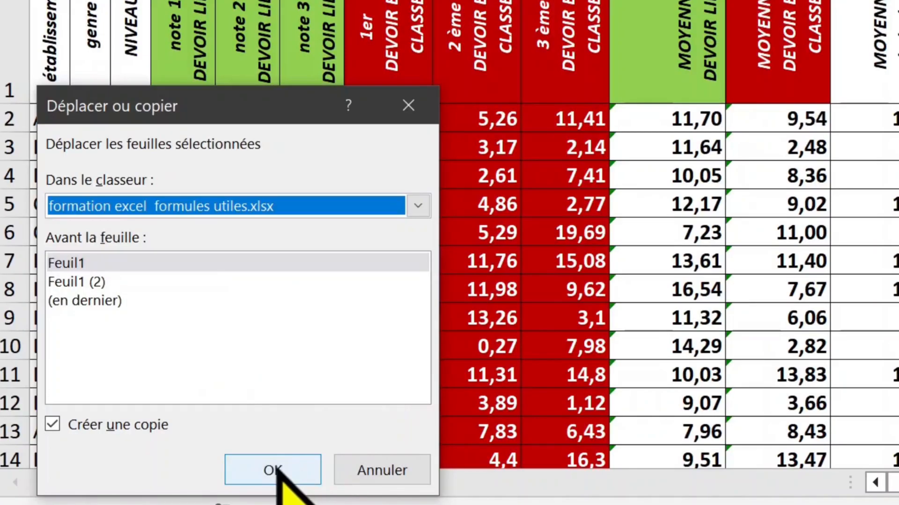
click(368, 504)
click(49, 443)
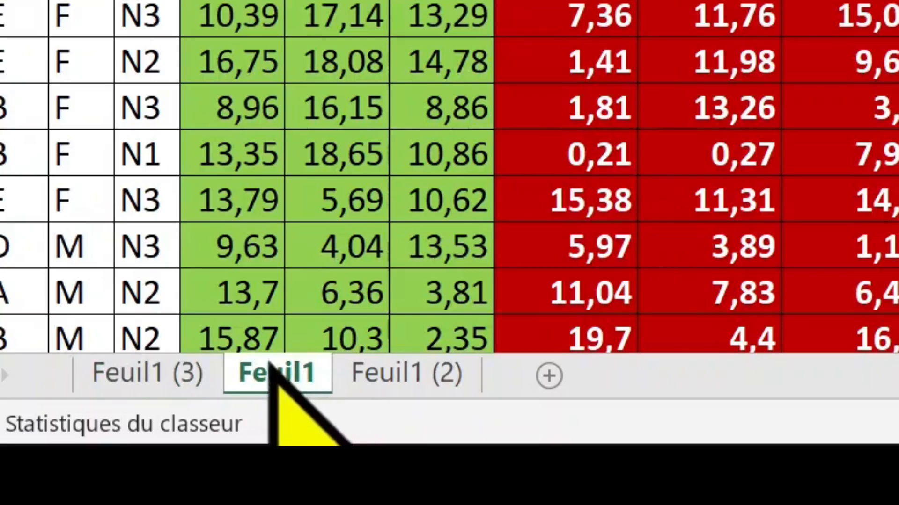
Rename the copied sheet Feuil1 (3) as 20202021.
click(161, 372)
double_click(140, 374)
text(2020-2021)
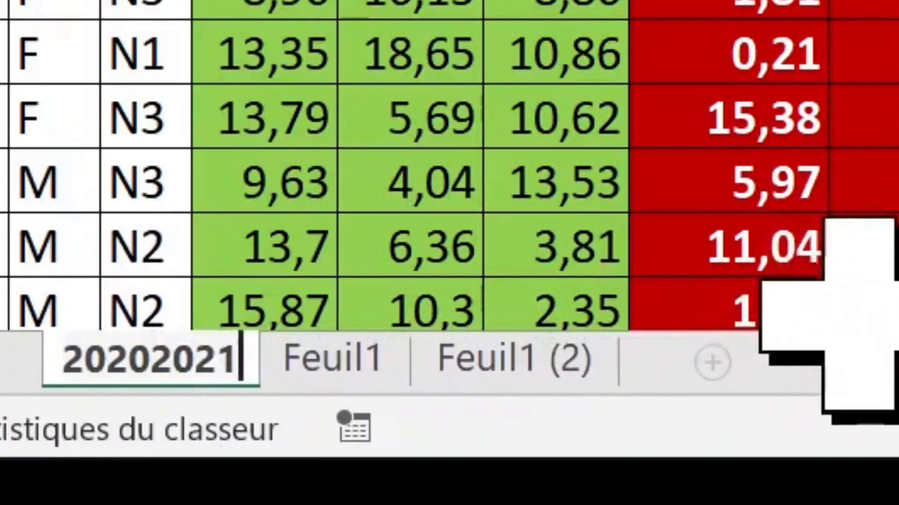
Rename the Feuil1 sheet as 20192020.
click(349, 360)
double_click(307, 362)
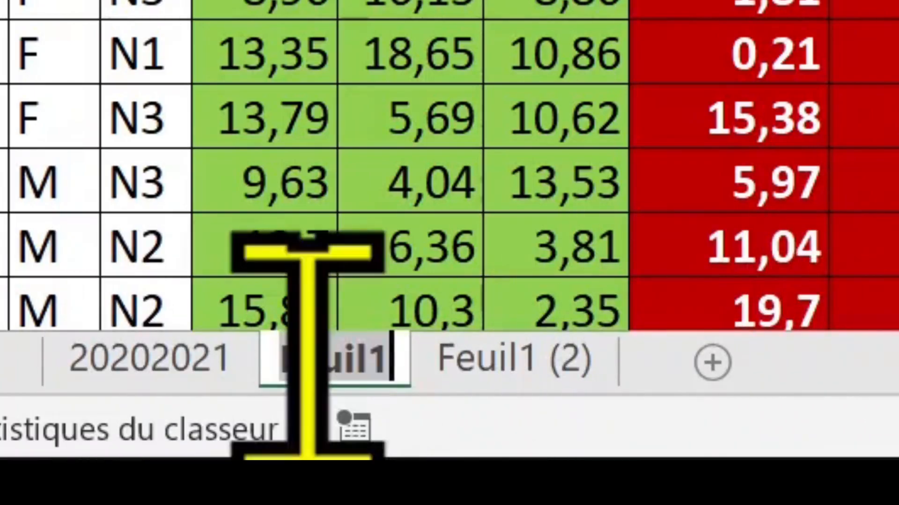
text(20192020)
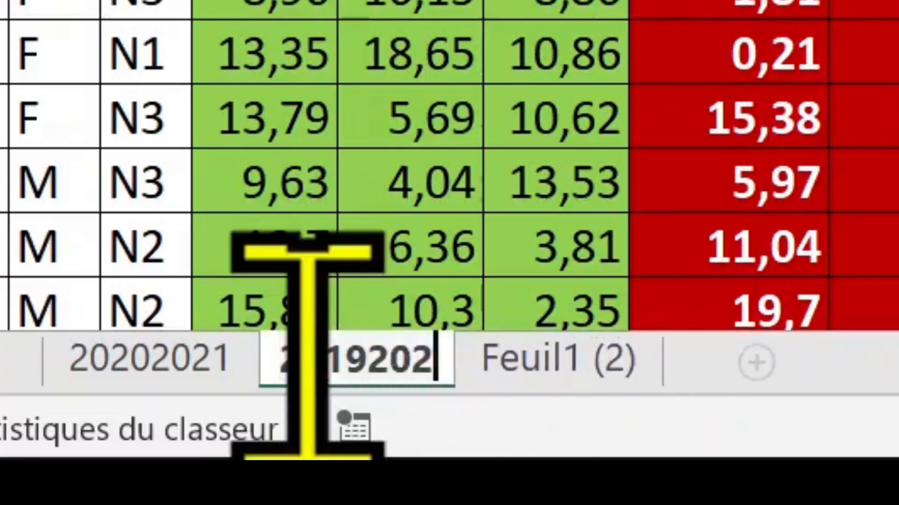
key(Return)
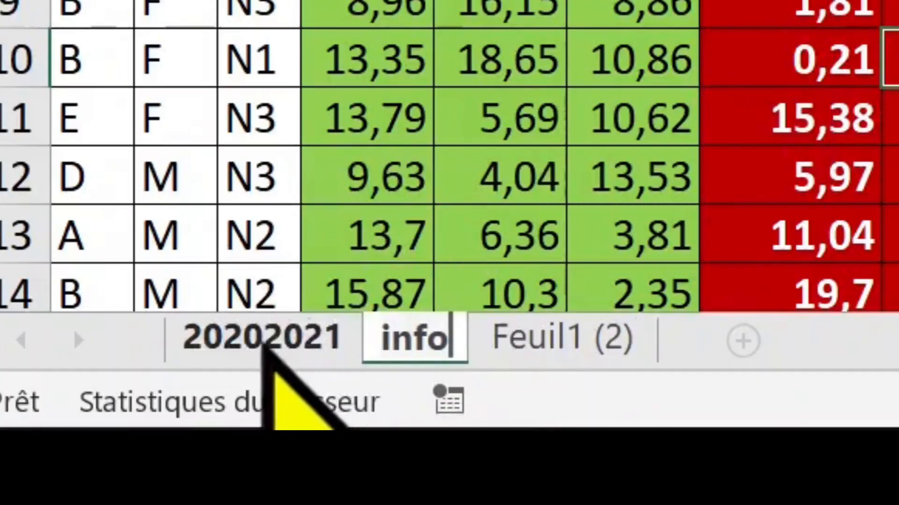
Rename the 20202021 sheet as anglais.
click(261, 348)
double_click(261, 348)
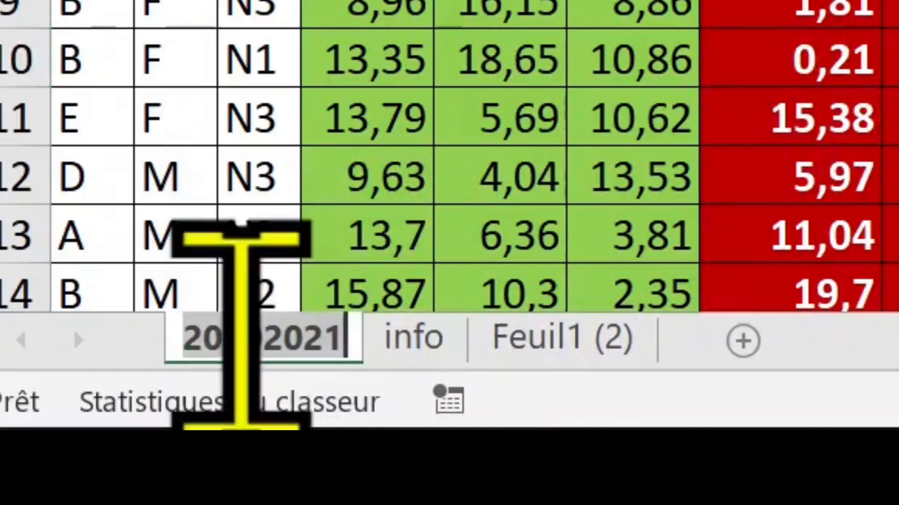
text(anglais)
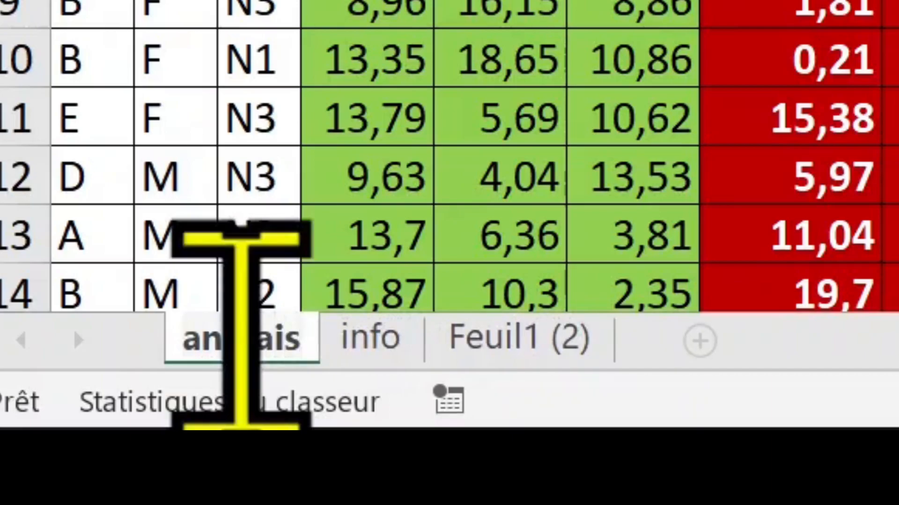
click(780, 12)
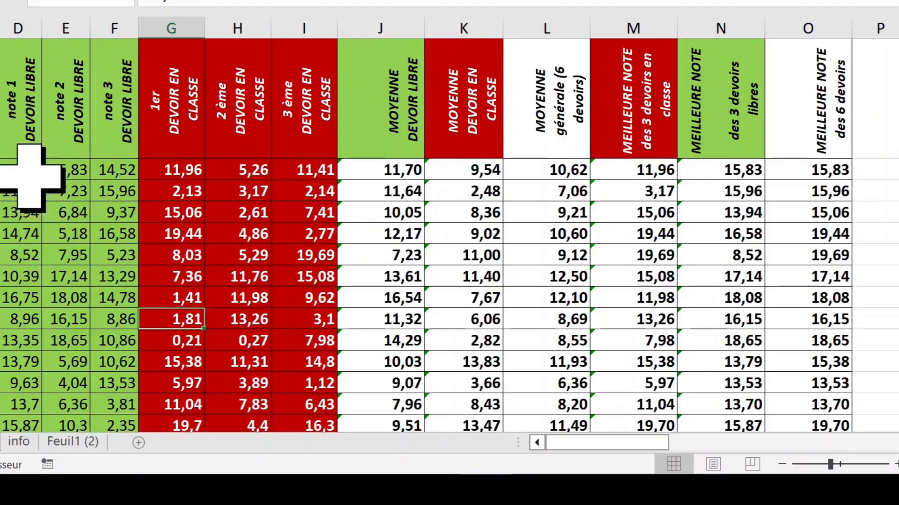
Clear all the grades in columns D to I from row 2 down to the table's last row.
click(21, 169)
drag(29, 173, 292, 178)
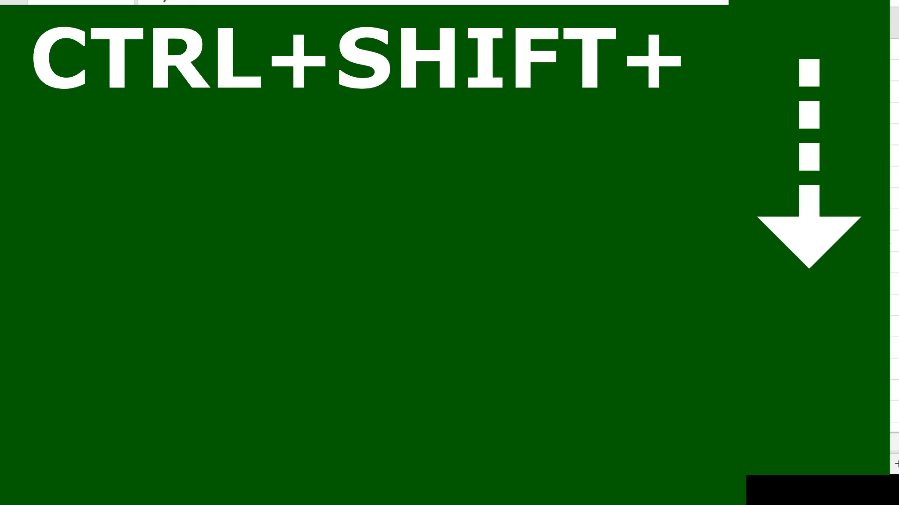
key(ctrl+shift+Down)
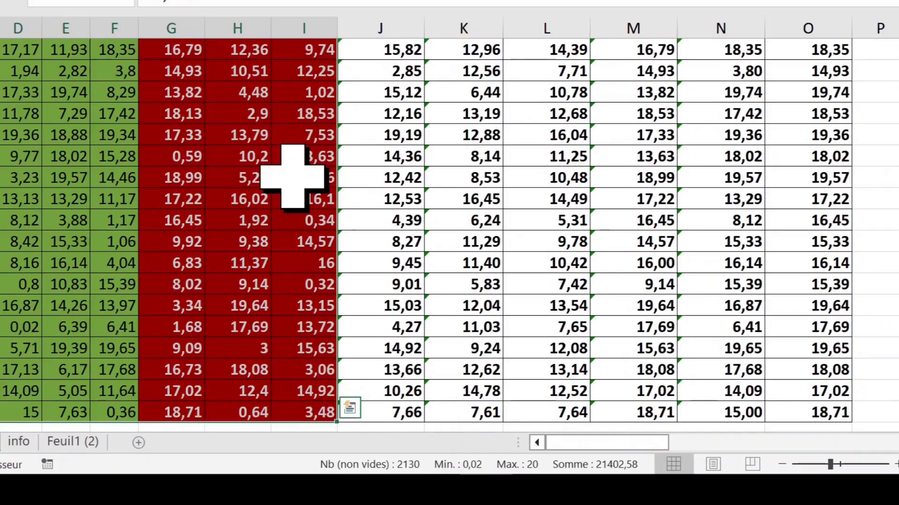
key(Delete)
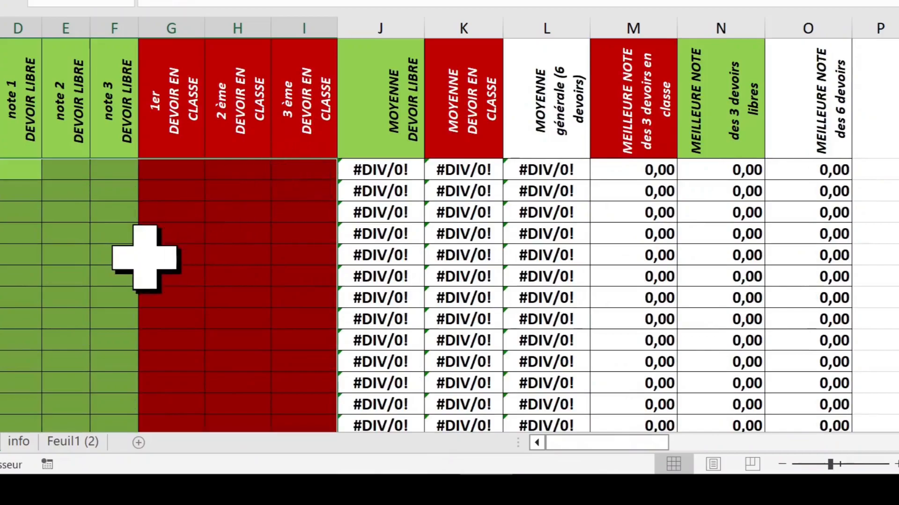
Inspect the average cells J2 and L2 of the first student row with no grades entered.
click(391, 174)
click(566, 173)
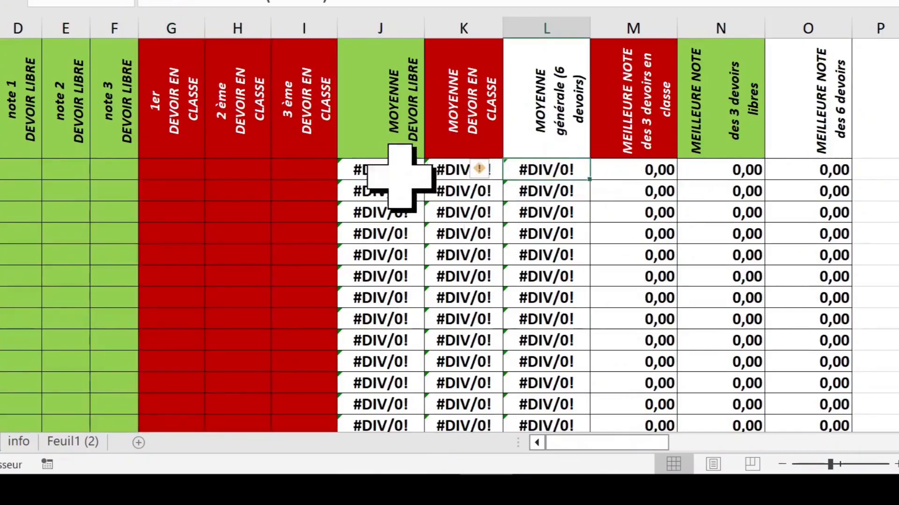
click(376, 173)
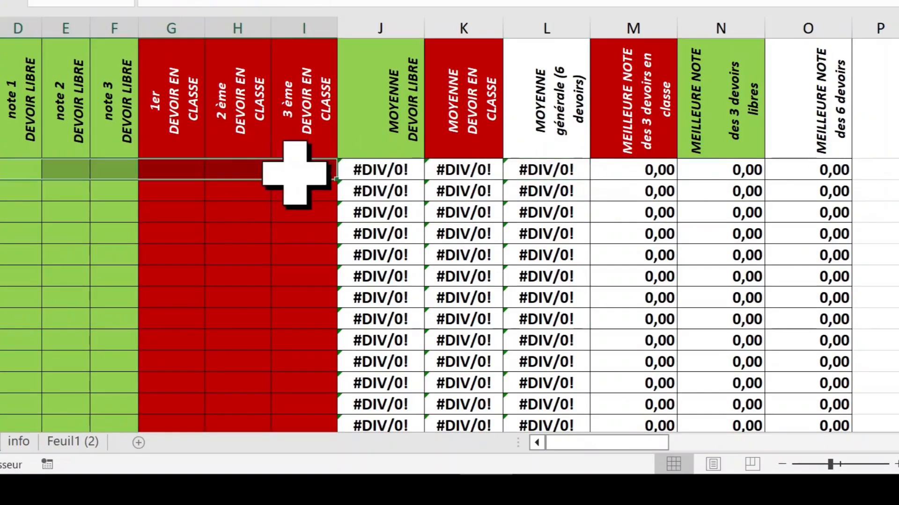
click(371, 177)
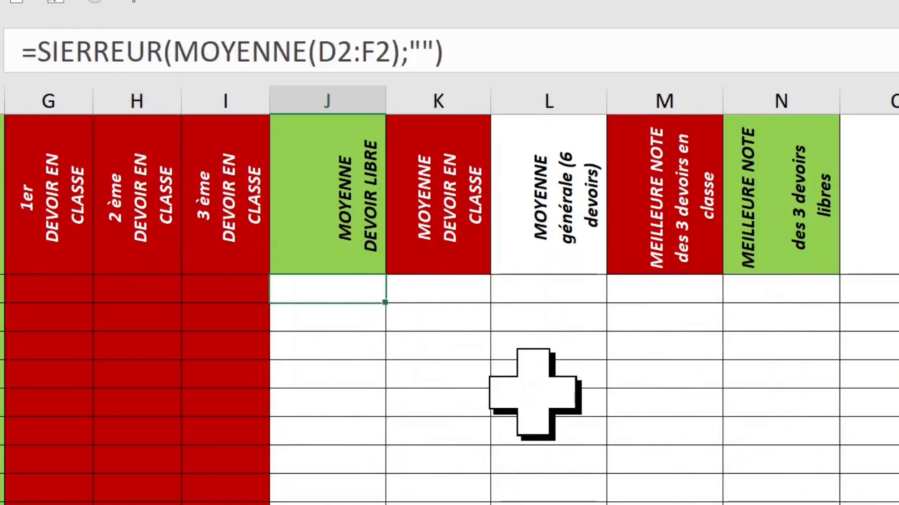
Examine the parts of the formula =SIERREUR(MOYENNE(D2:F2);"") in J2.
click(519, 400)
click(355, 293)
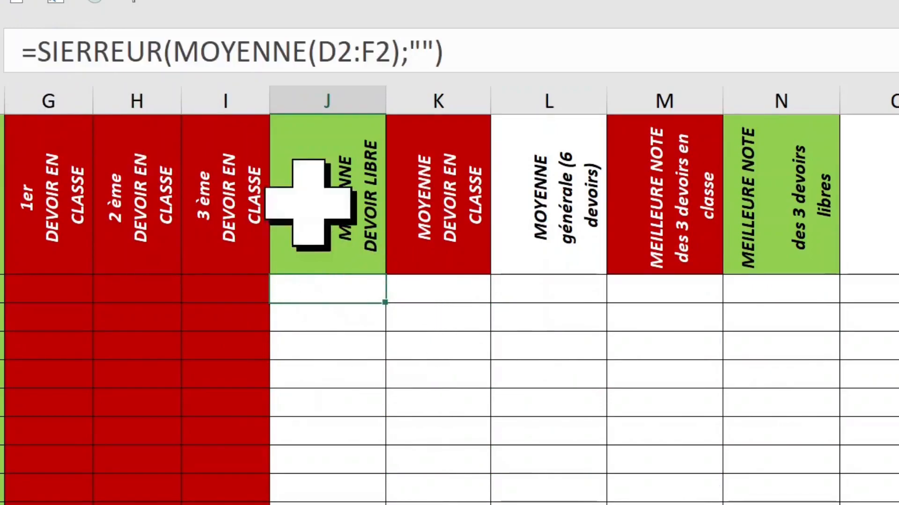
click(170, 51)
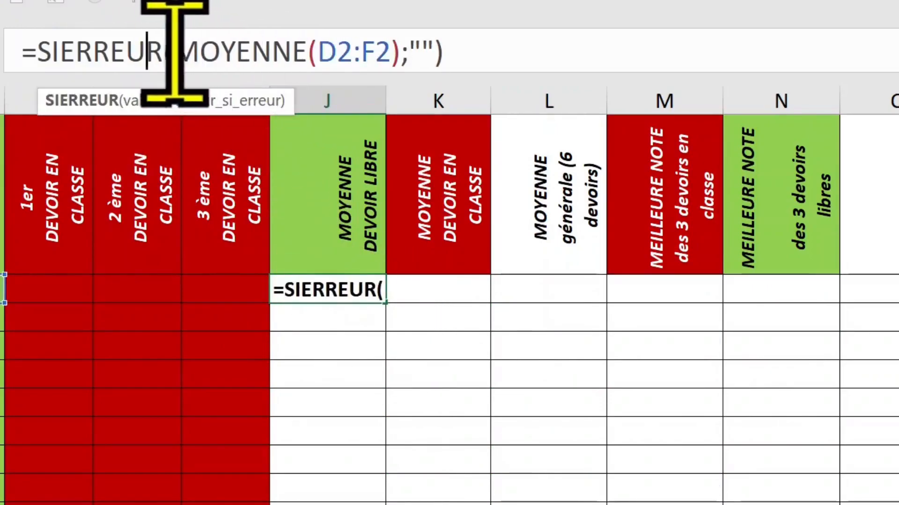
click(429, 53)
click(248, 52)
Enter =SIERREUR(MOYENNE(G2:I2);"") in K2 for the class-test average.
click(444, 300)
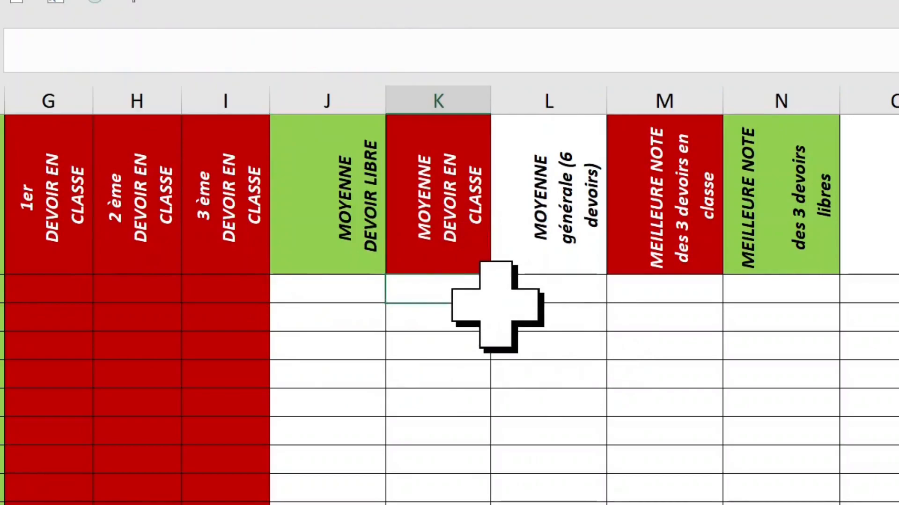
text(=sie)
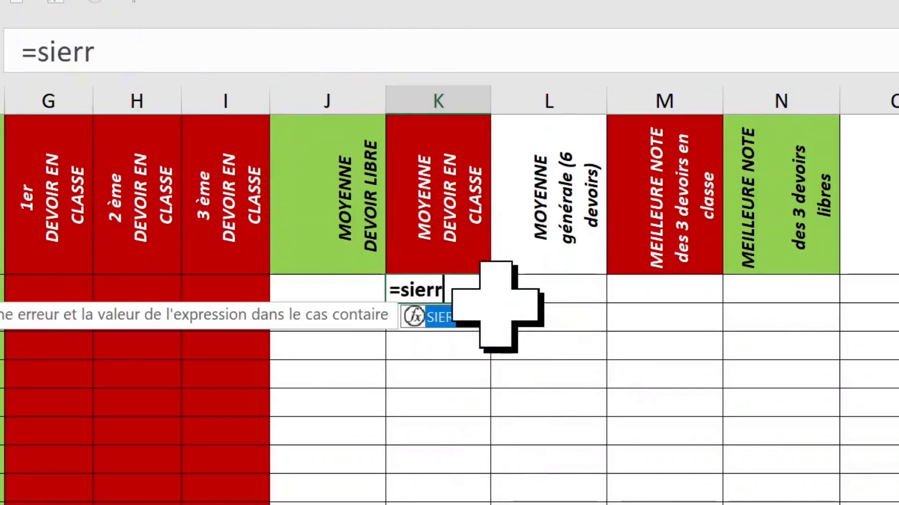
text(rr)
key(Tab)
key(Escape)
Enter a SIERREUR formula in L2 that wraps MOYENNE of D2:I2, with "" as the value on error.
click(527, 289)
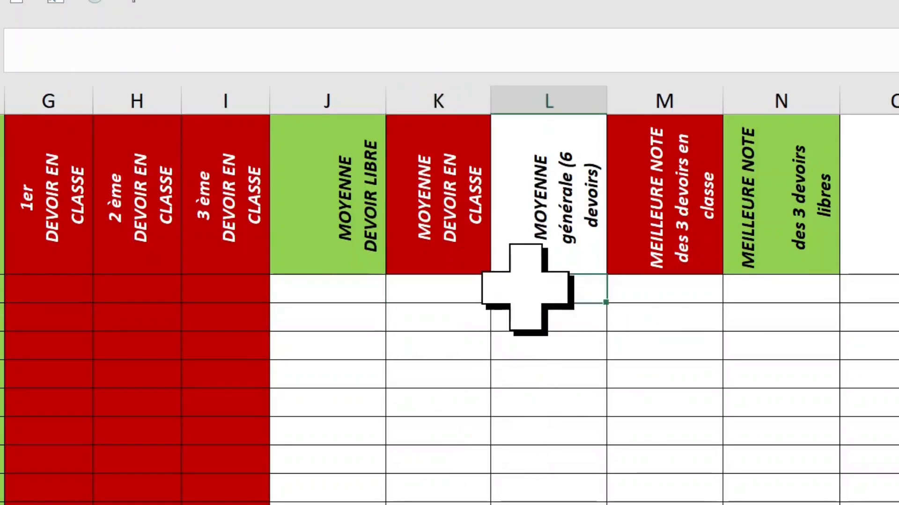
text(=sie)
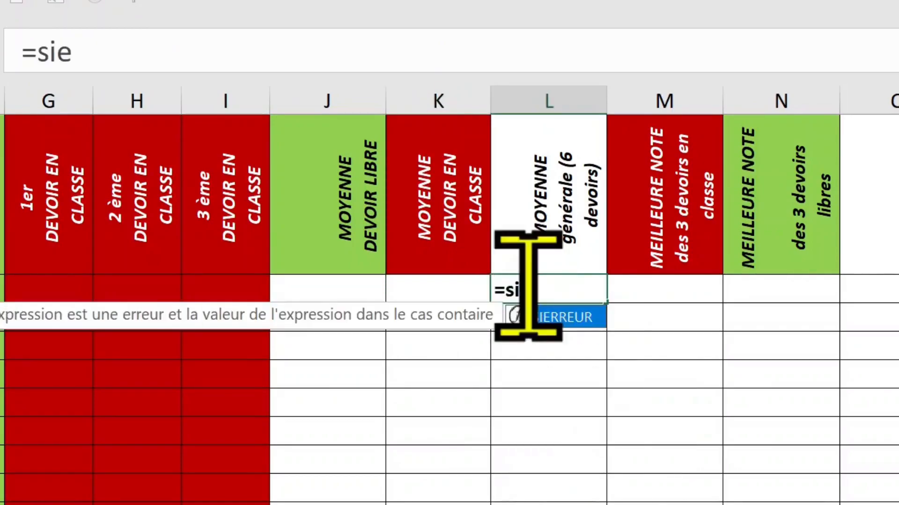
text(rr)
key(Tab)
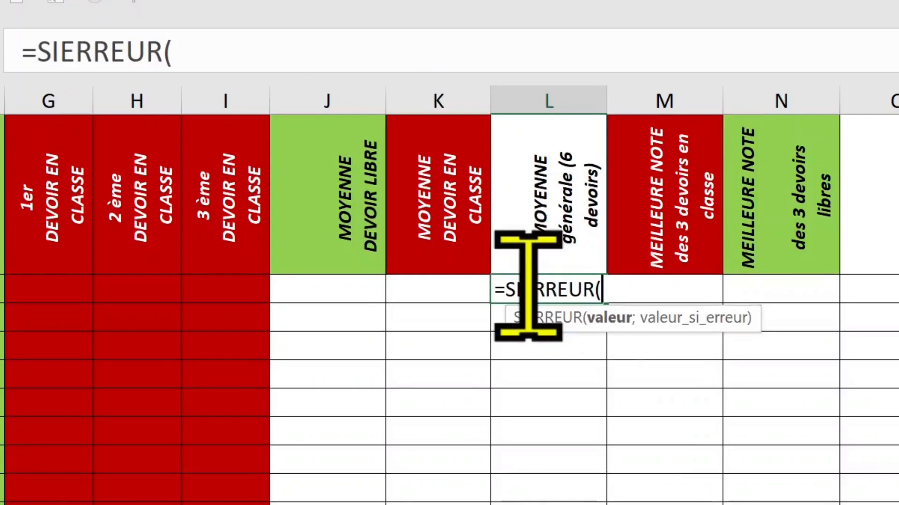
text(mot)
key(BackSpace)
text(y)
key(Tab)
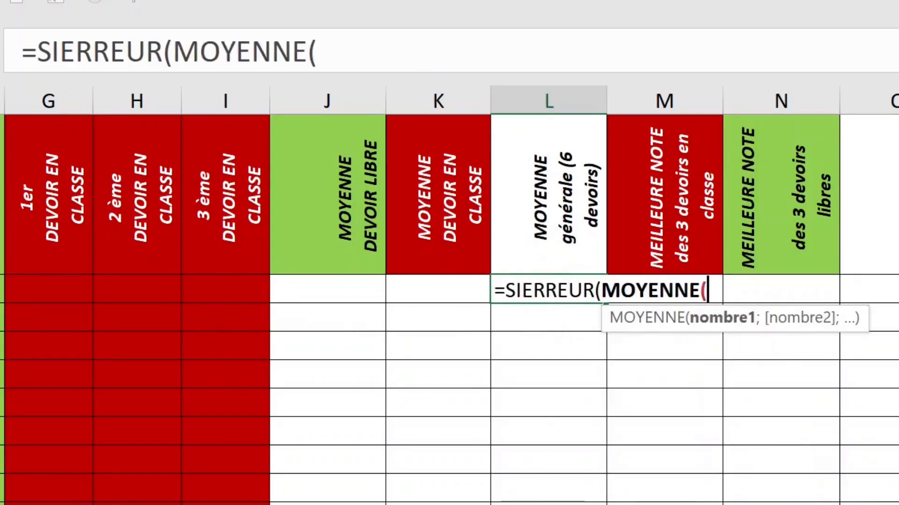
drag(2, 288, 215, 288)
text(;)
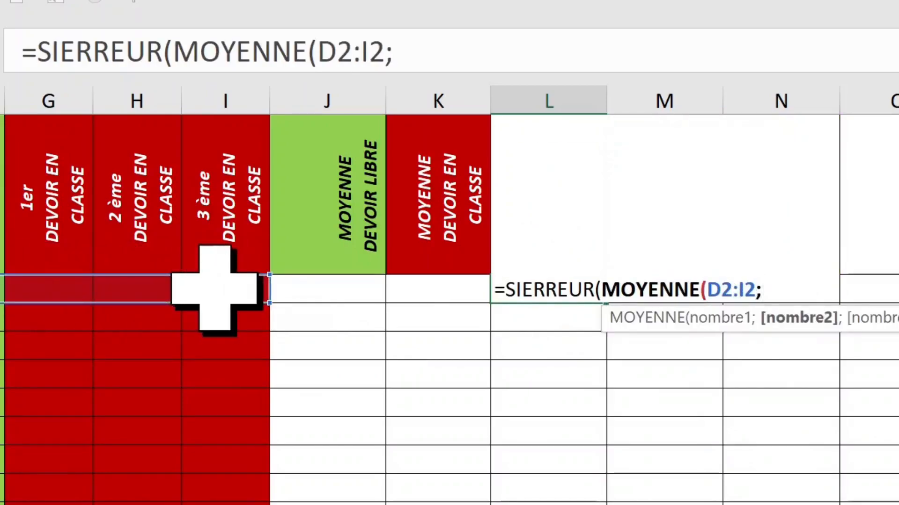
text(""))
key(Return)
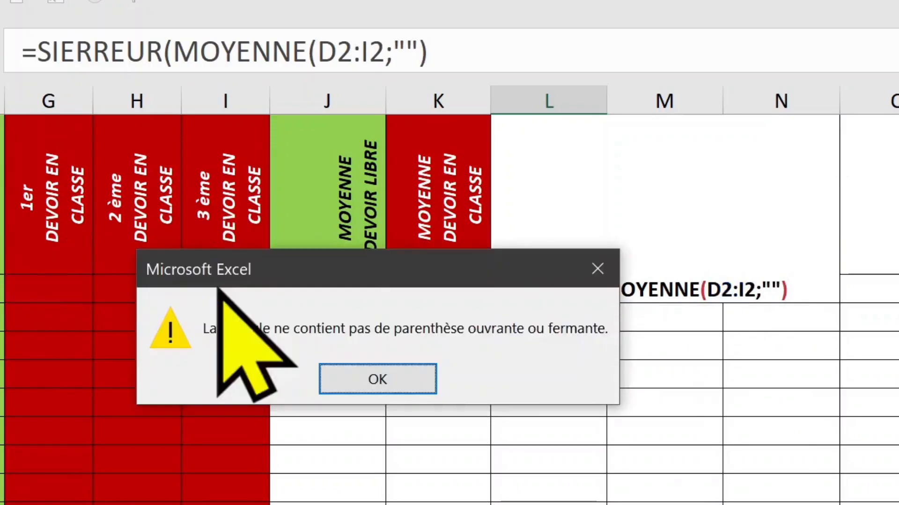
Close the MOYENNE parenthesis after D2:I2 in L2 so the formula reads =SIERREUR(MOYENNE(D2:I2);"").
click(363, 381)
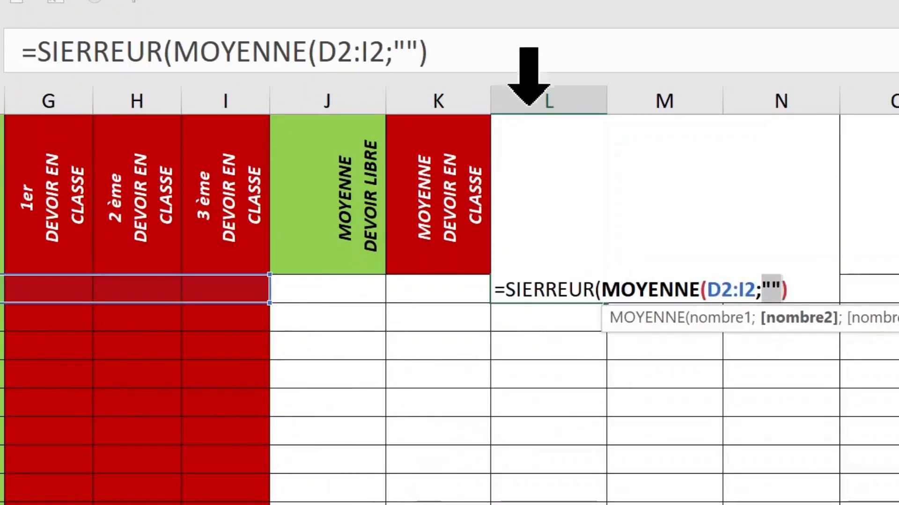
click(486, 57)
key(Left)
key(Left)
key(Left)
key(Left)
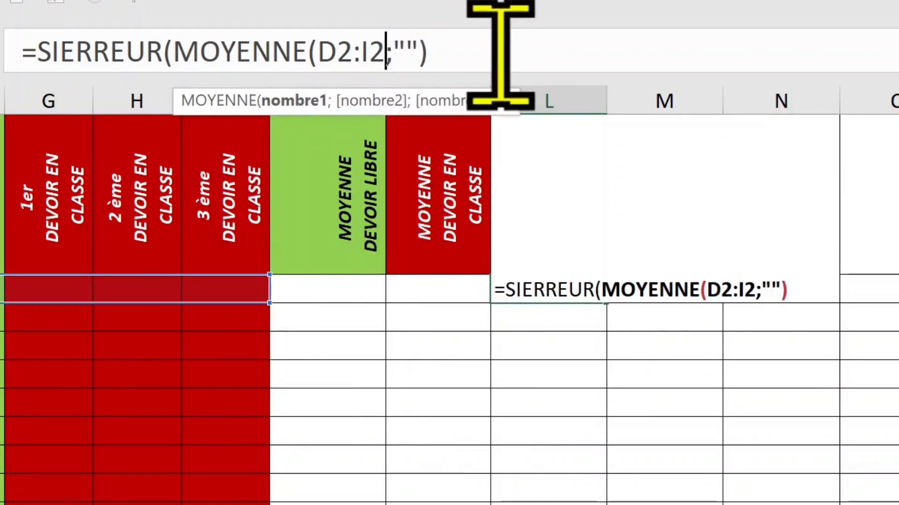
text())
key(Return)
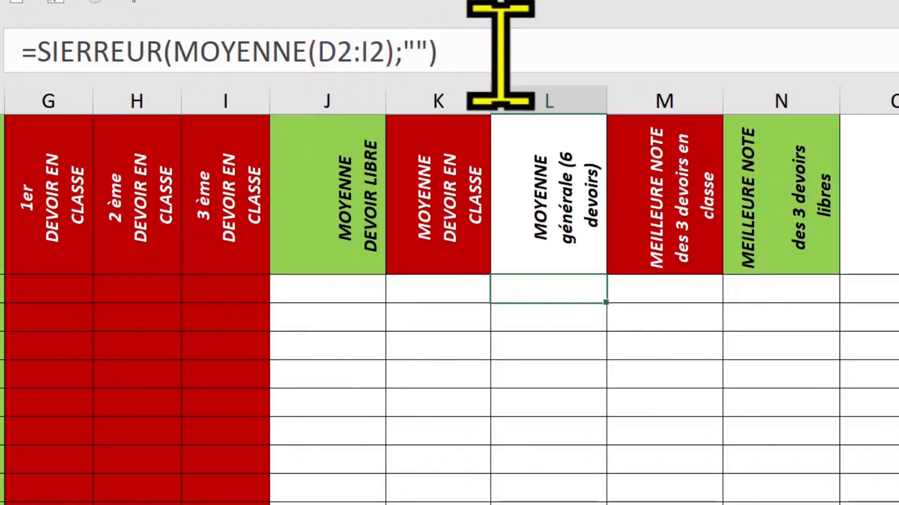
click(660, 293)
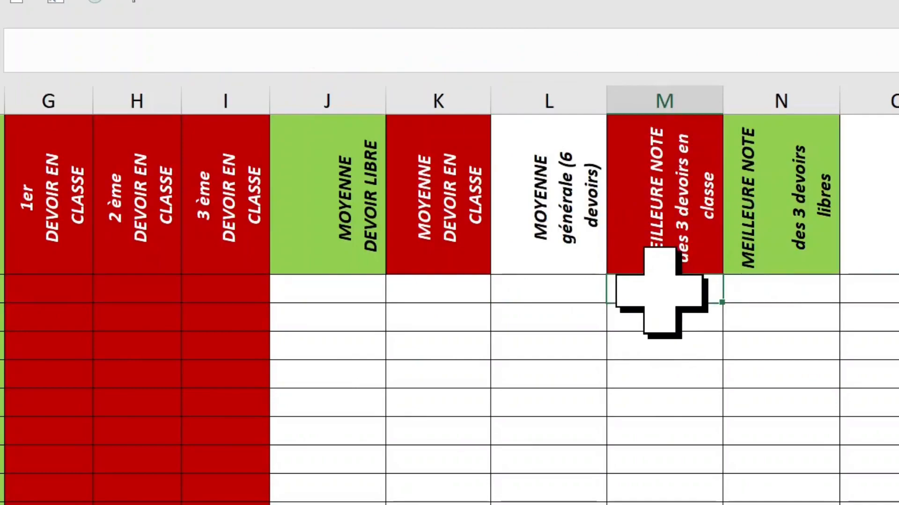
click(323, 295)
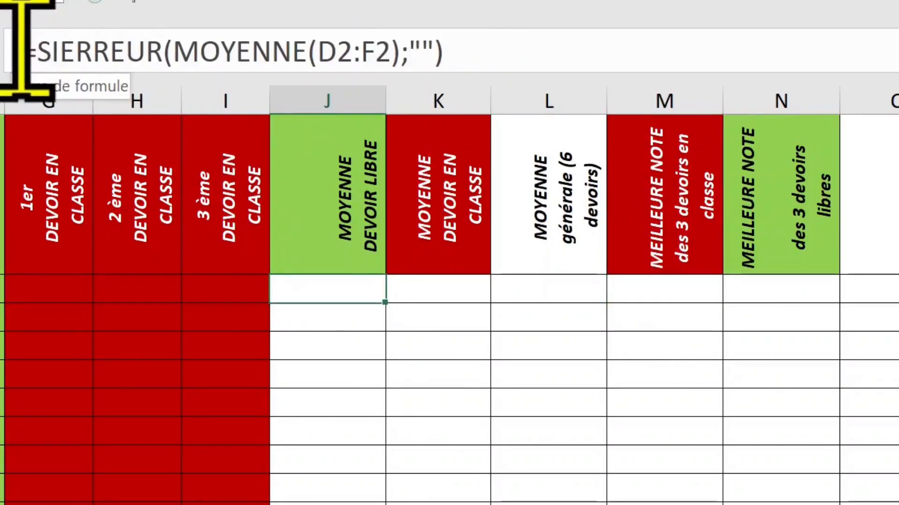
drag(37, 52, 538, 50)
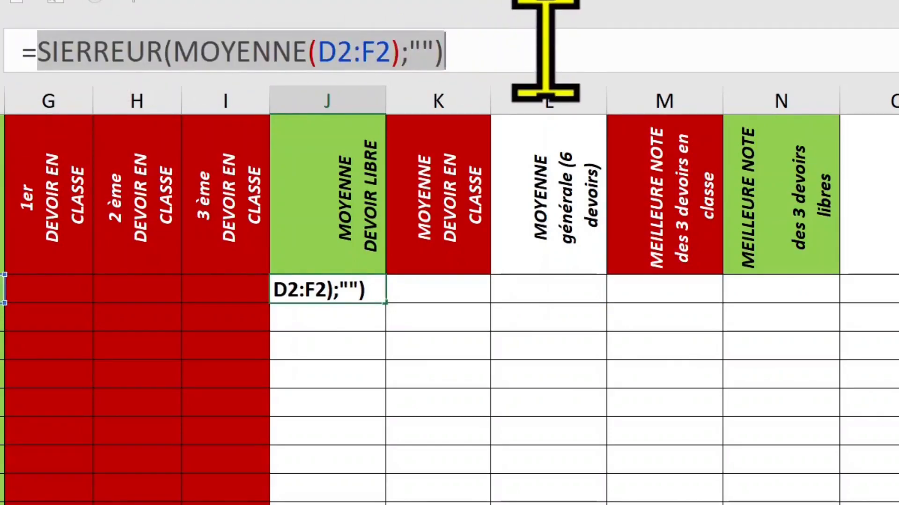
key(Escape)
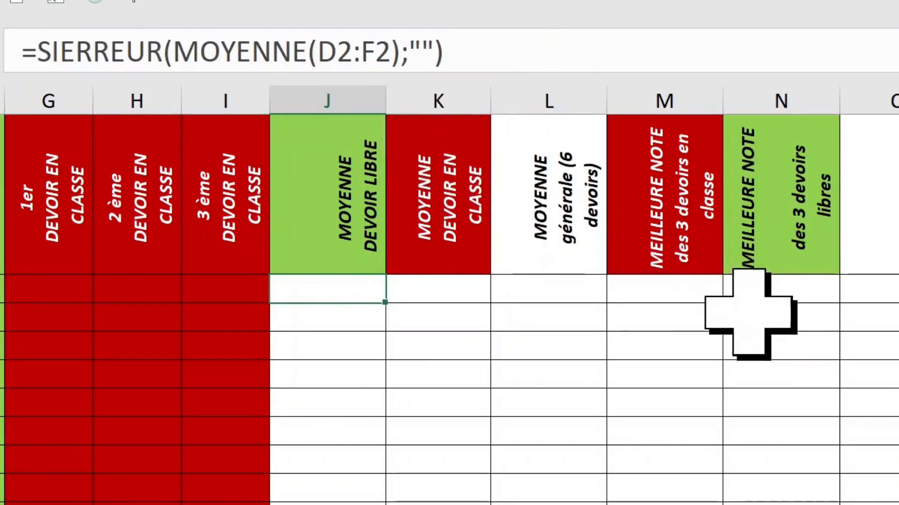
Compare the K2 formula and the header of column K with the best class grade header of column M.
click(665, 295)
click(461, 290)
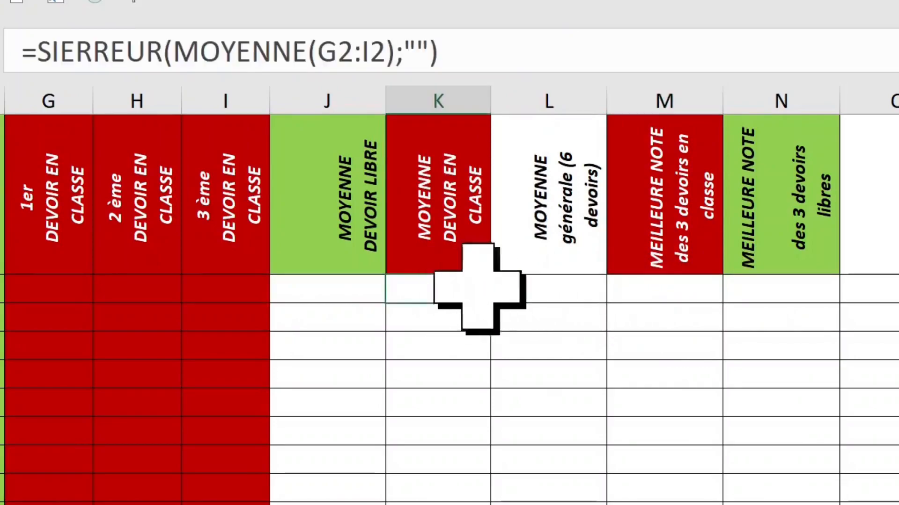
click(686, 251)
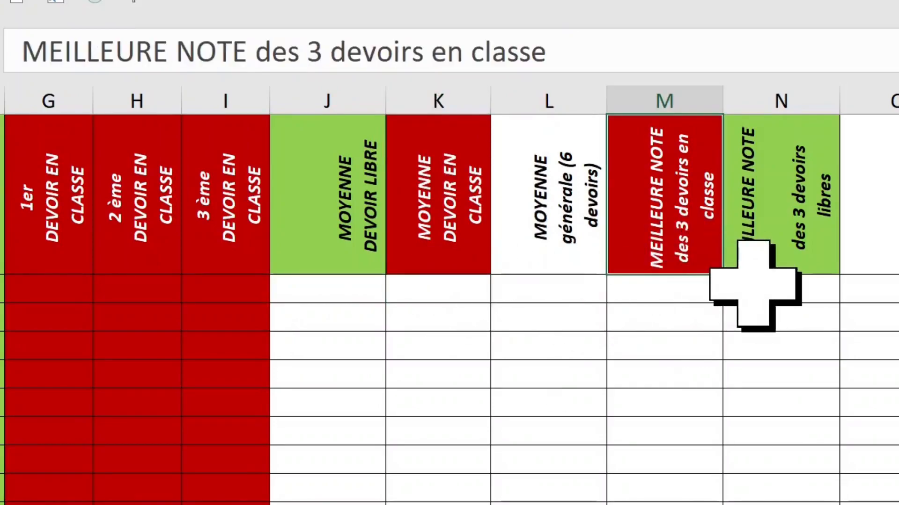
click(459, 260)
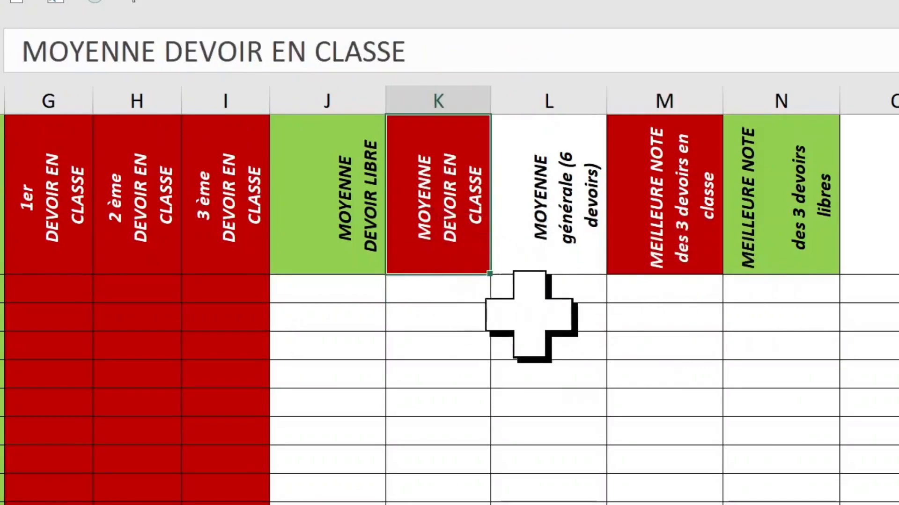
click(662, 300)
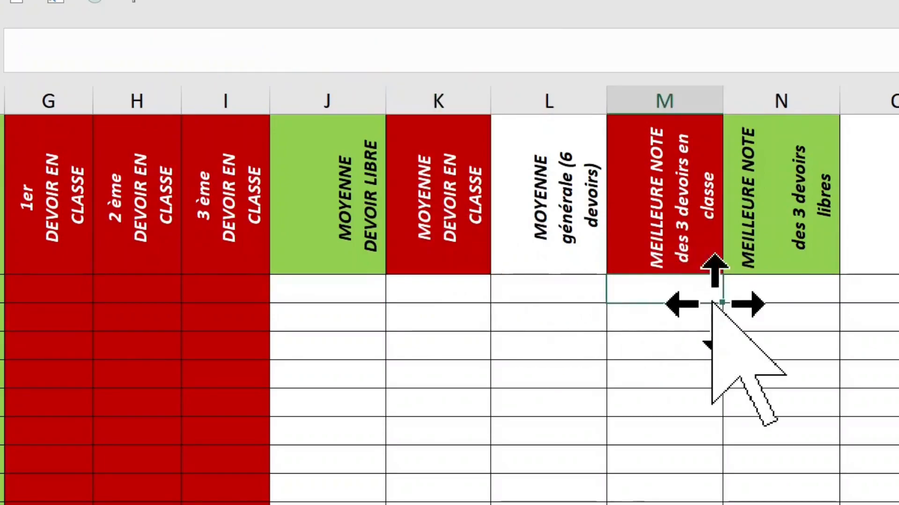
Copy SIERREUR(MOYENNE(G2:I2);"") without its equals sign from K2 and paste it into M2.
click(427, 293)
click(39, 54)
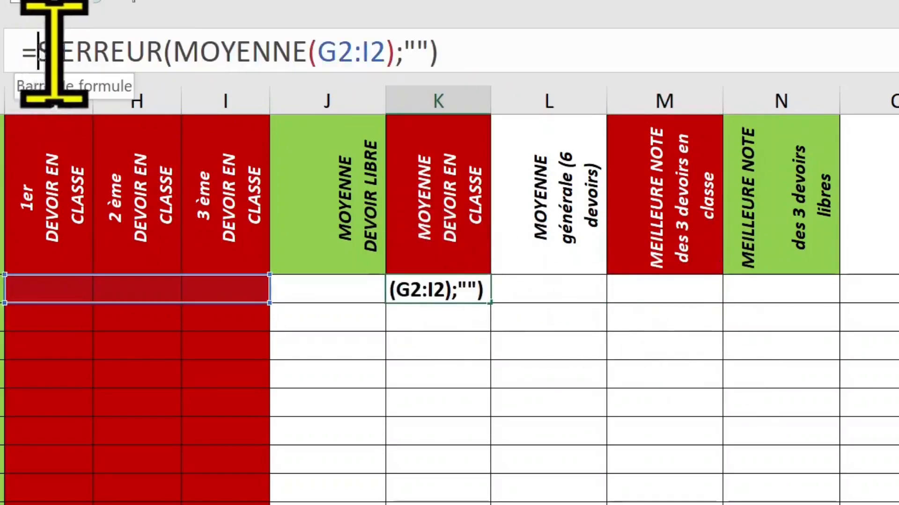
drag(39, 53, 439, 52)
key(ctrl+c)
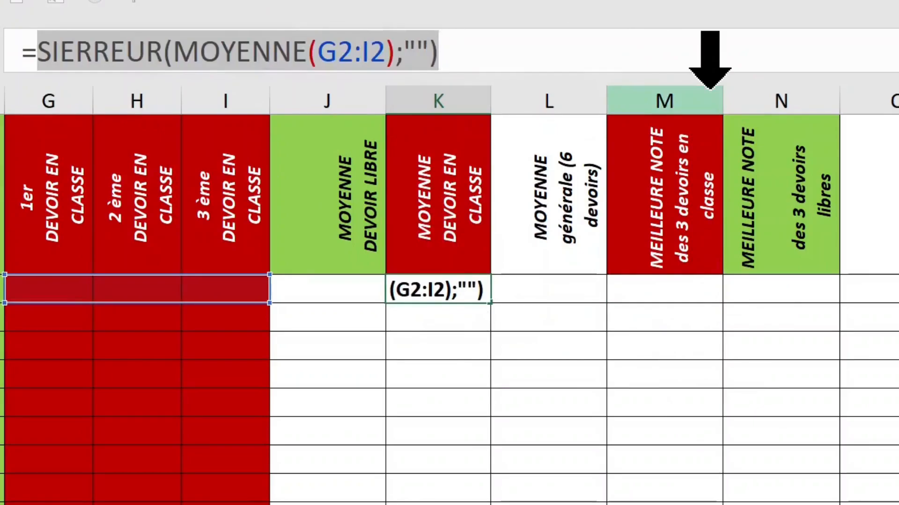
key(Escape)
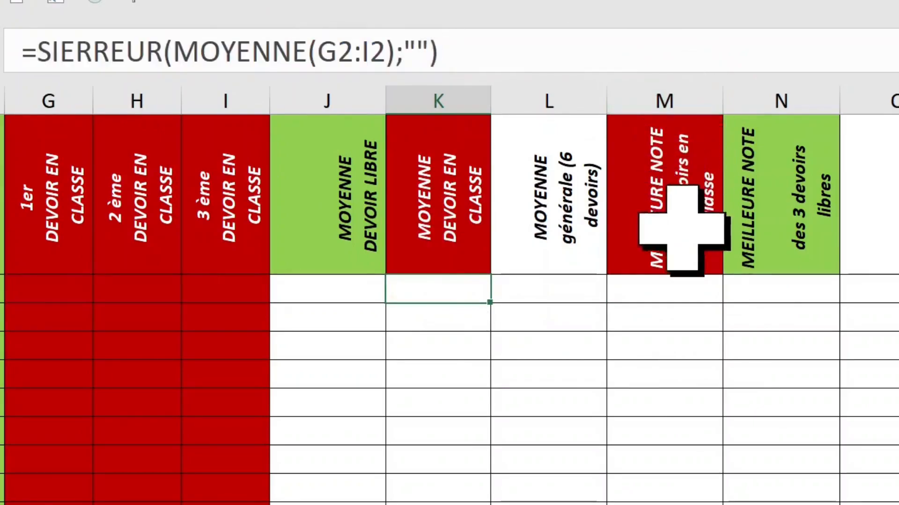
click(683, 290)
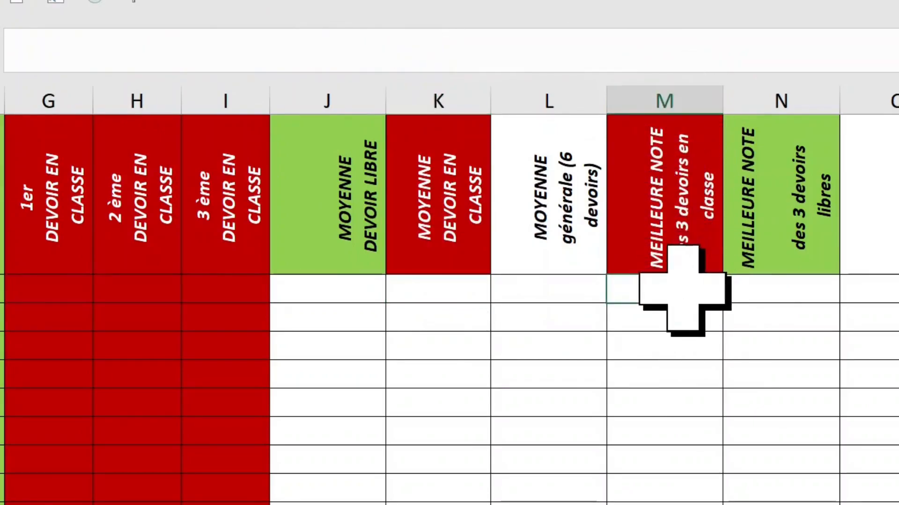
key(ctrl+v)
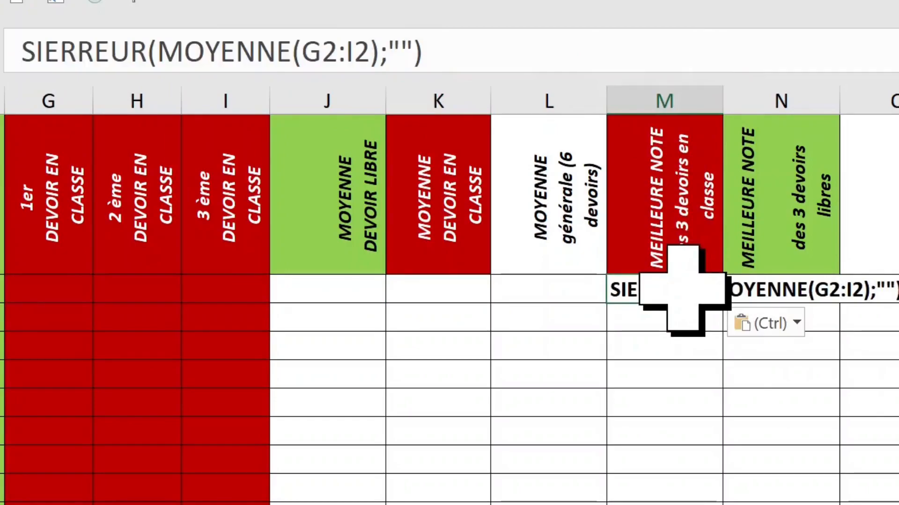
Replace MOYENNE with MAX in M2 and add the leading equals sign so it reads =SIERREUR(MAX(G2:I2);"").
click(292, 52)
key(BackSpace)
key(BackSpace)
key(BackSpace)
key(BackSpace)
key(BackSpace)
key(BackSpace)
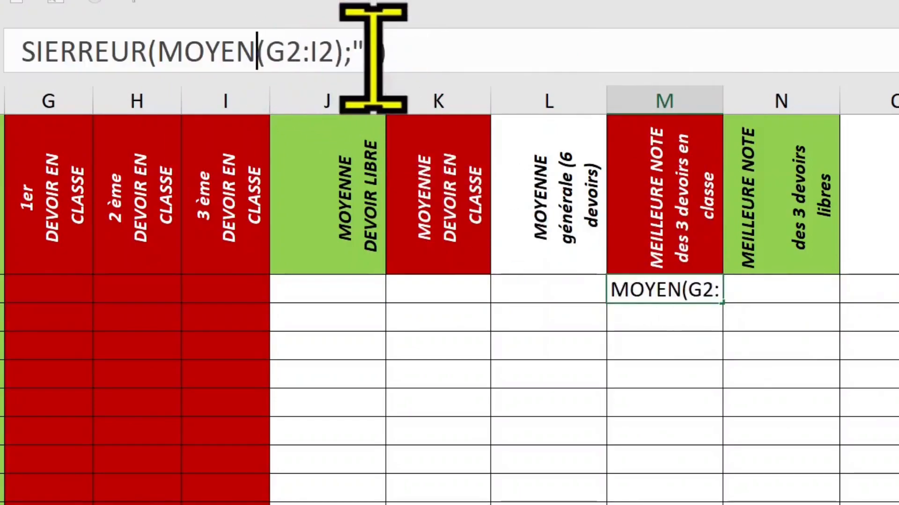
text(ax)
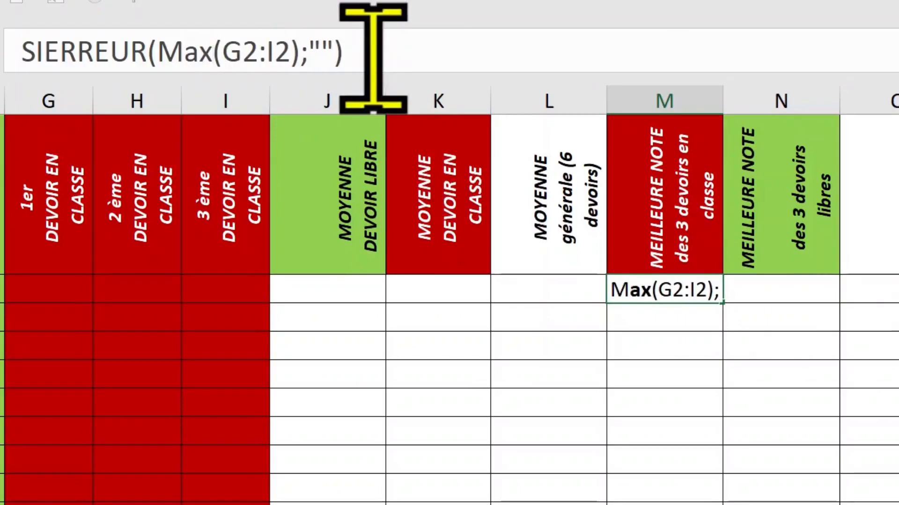
click(21, 53)
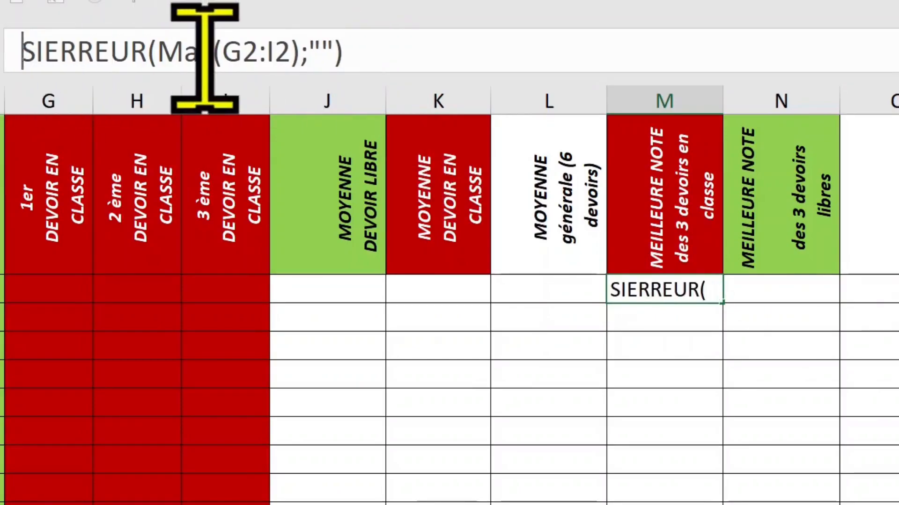
text(=)
key(Return)
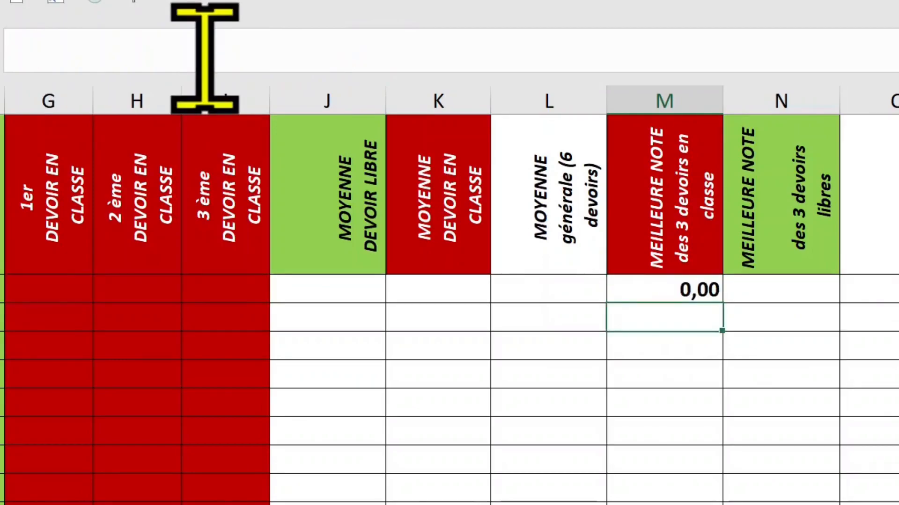
Enter a MAX formula over G2:I2 in N2, under the header for the best free assignment grade.
click(693, 288)
click(784, 289)
click(696, 290)
click(807, 290)
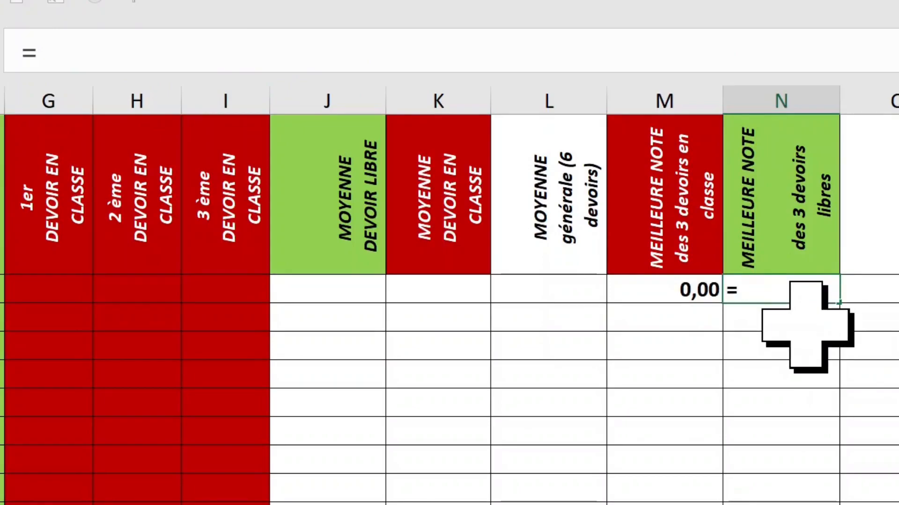
text(=m)
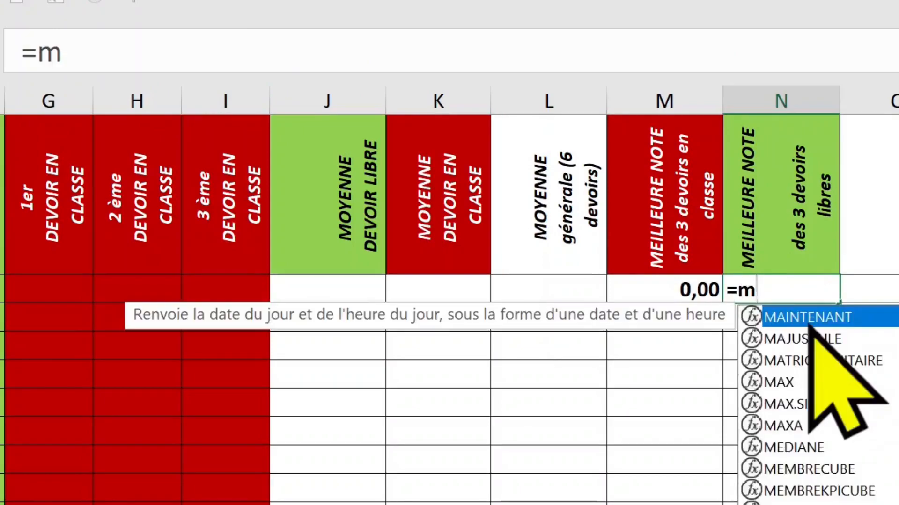
text(ax)
double_click(808, 322)
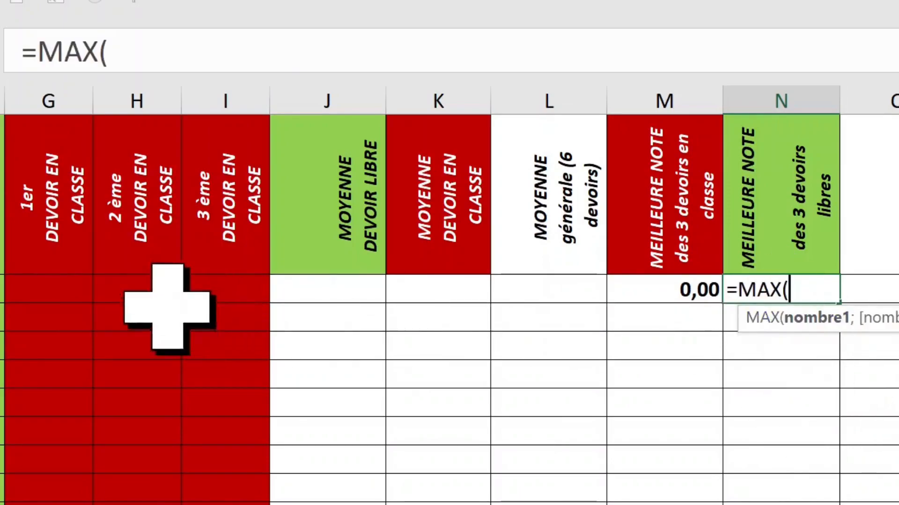
click(70, 287)
drag(70, 287, 254, 284)
key(Return)
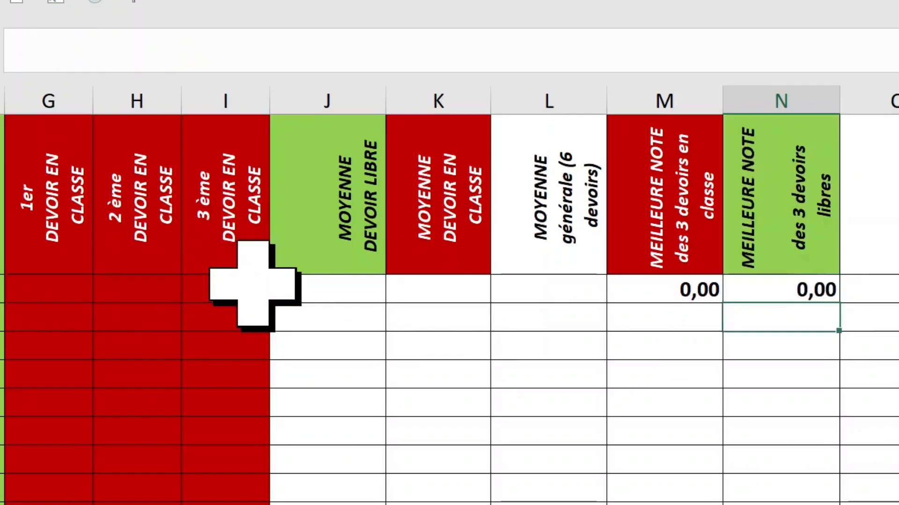
Enter =MAX(D2:I2) in O2 to get the best grade across all six assignments.
click(885, 293)
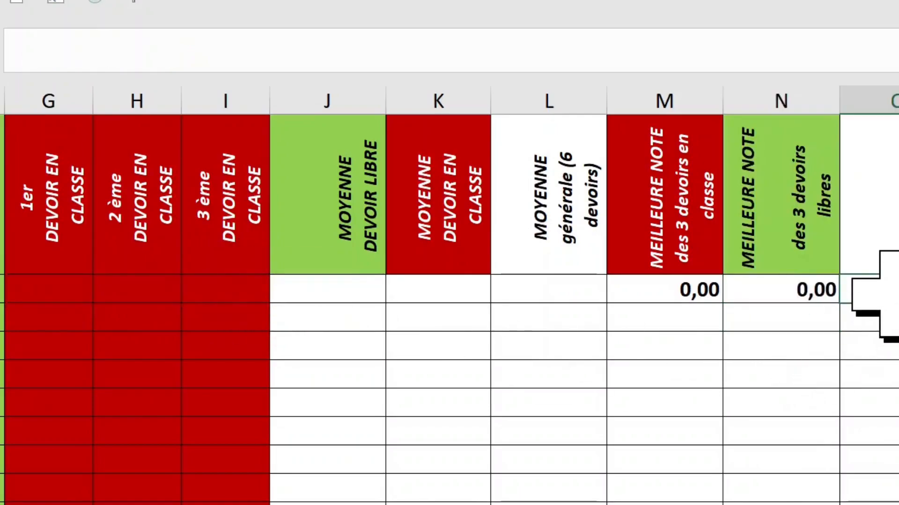
text(=max)
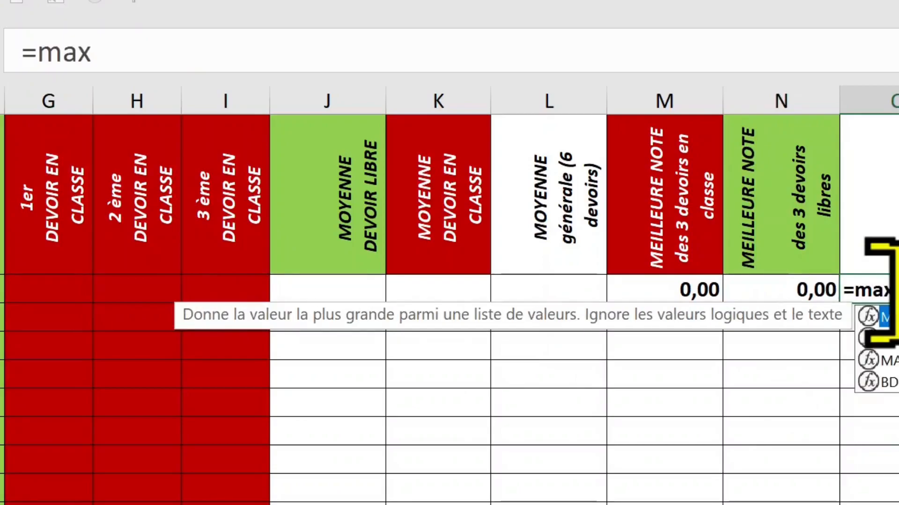
key(Tab)
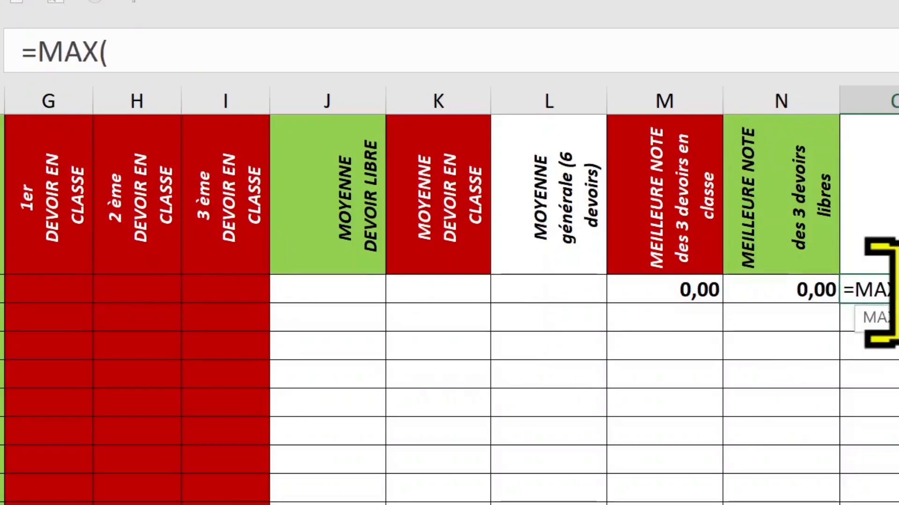
drag(0, 290, 226, 294)
text())
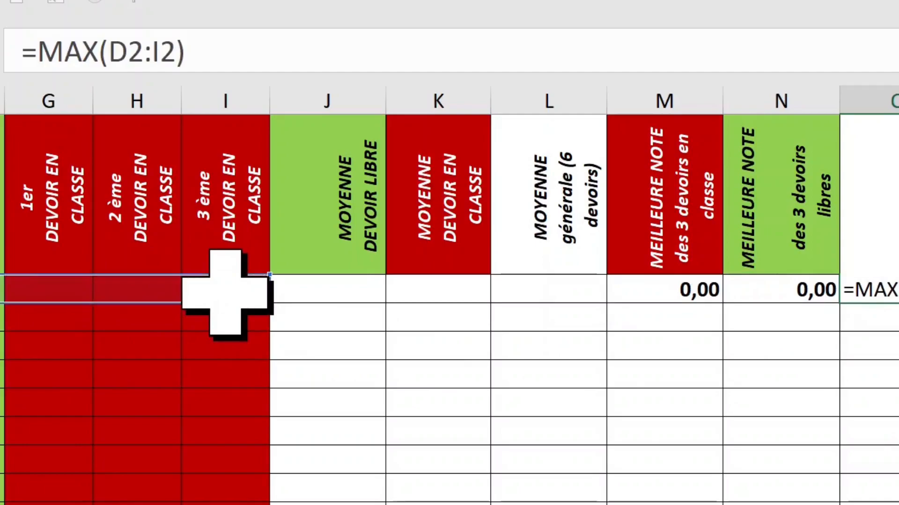
key(ctrl+Return)
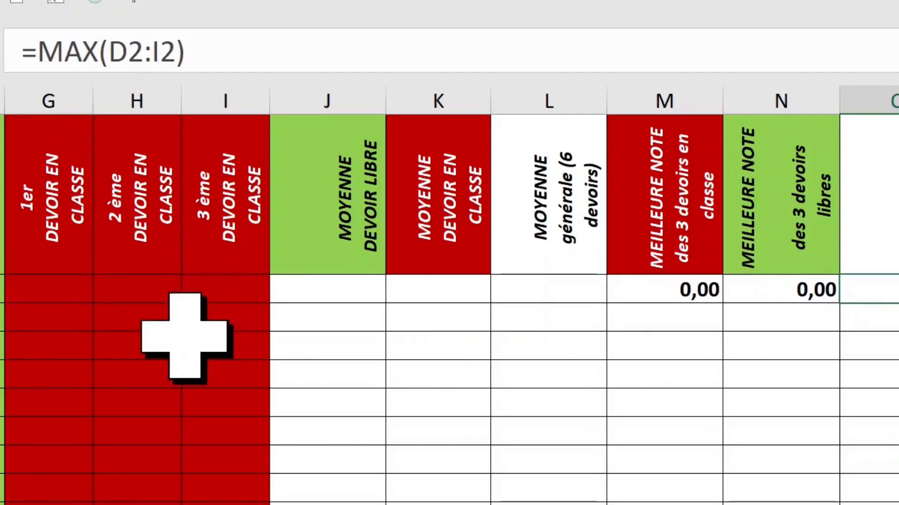
Fill the row 2 formulas from column J through O down the student rows and return to the top of the sheet.
drag(323, 297, 896, 299)
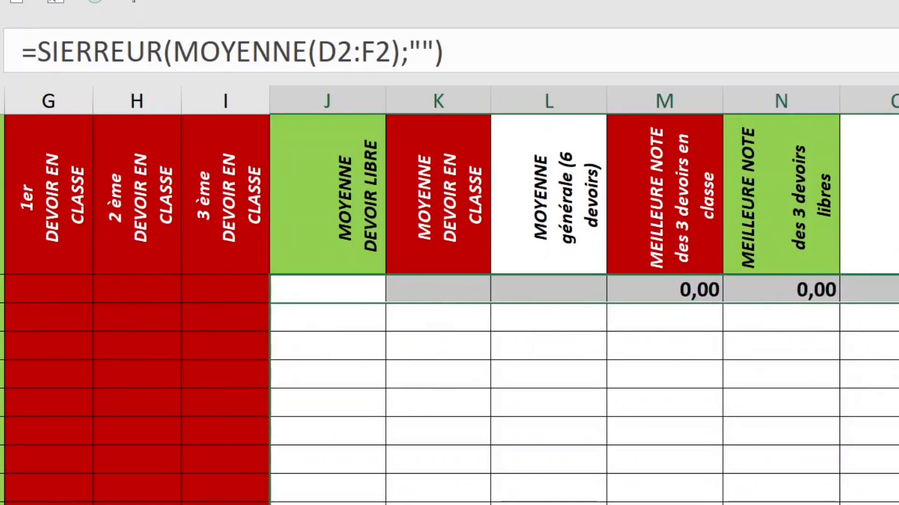
scroll(450, 308, down, 3)
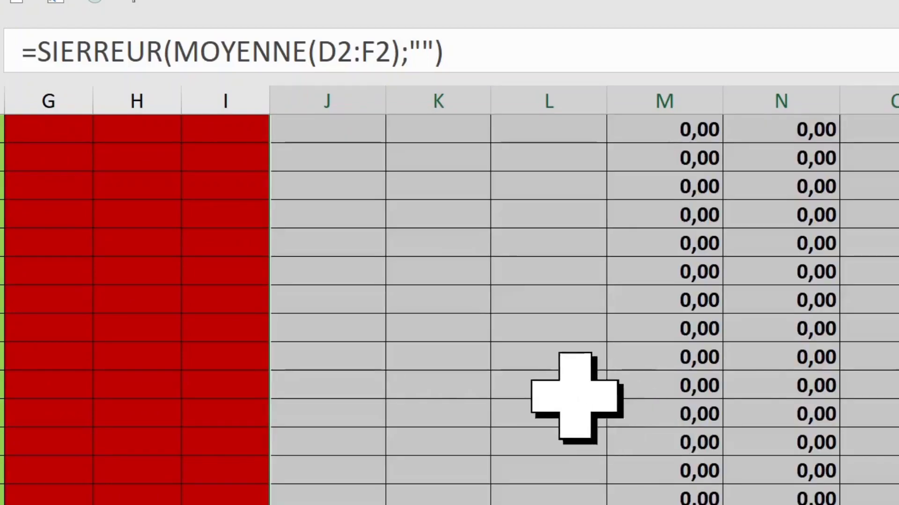
click(459, 359)
click(67, 328)
click(206, 336)
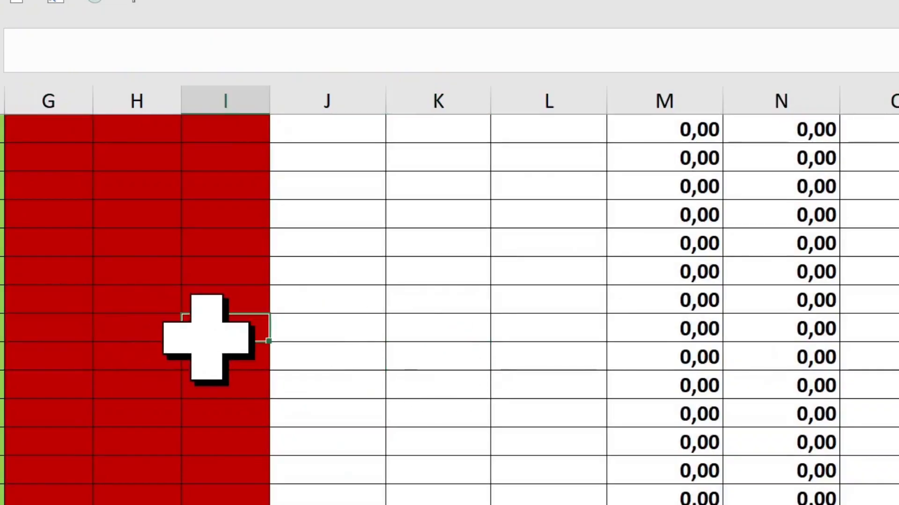
key(ctrl+Home)
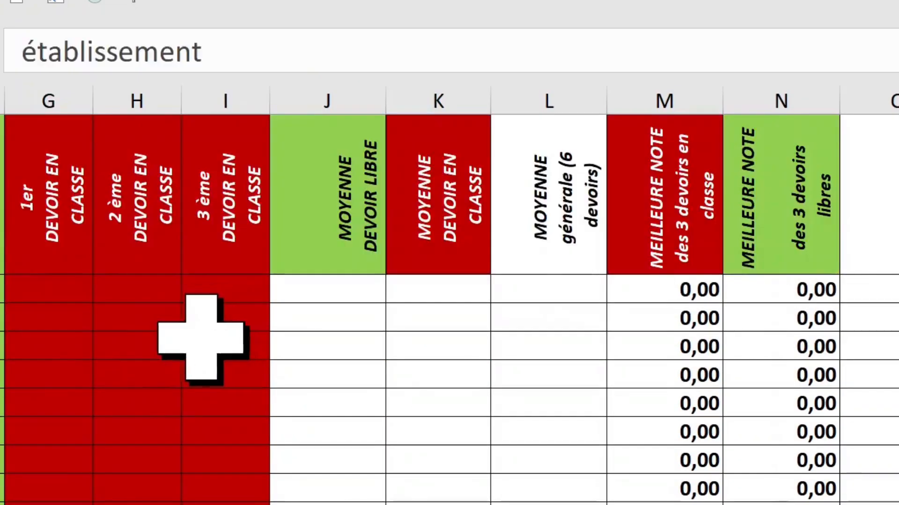
Enter test grades, including 12 and 16, for the free assignments in row 2 and check the J2 and K2 averages.
click(395, 283)
click(578, 290)
click(301, 296)
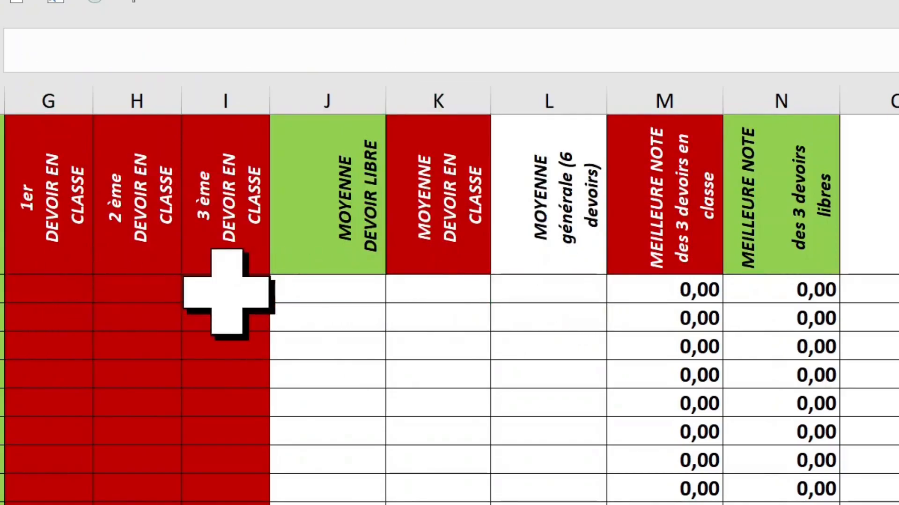
text(12)
click(226, 292)
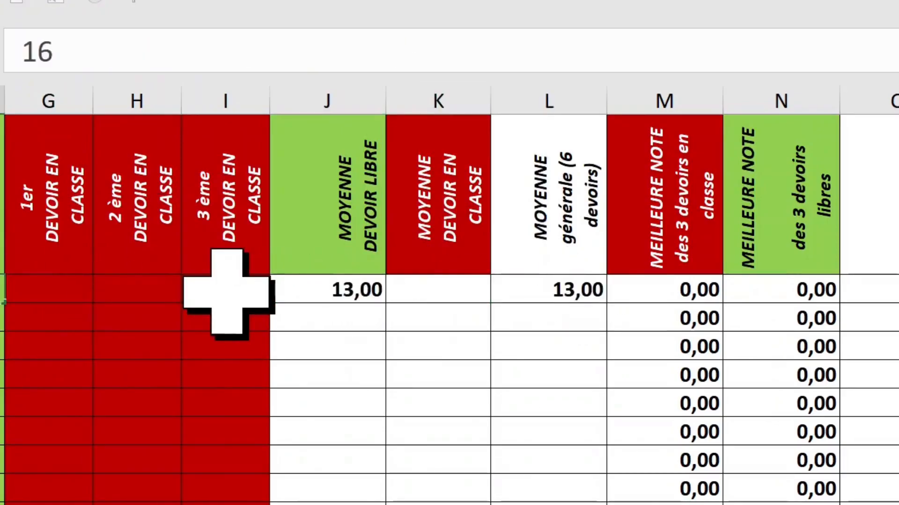
click(466, 358)
click(346, 293)
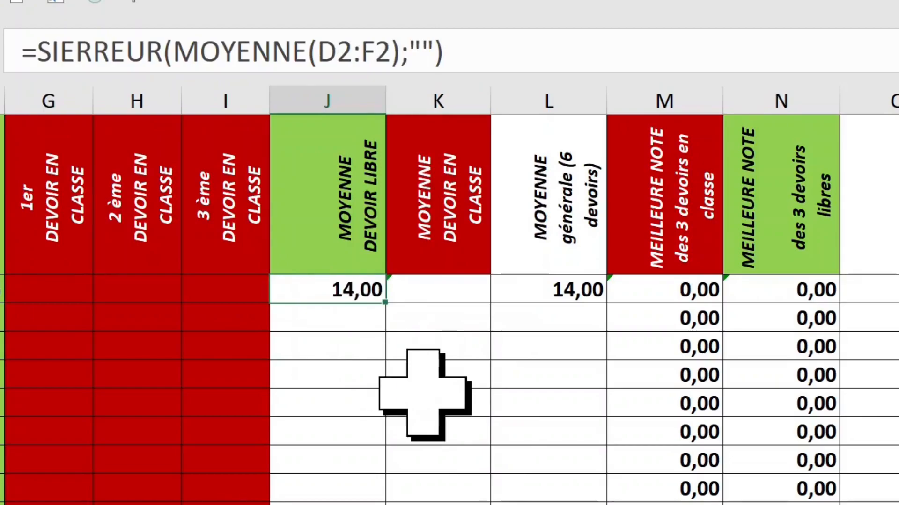
click(447, 294)
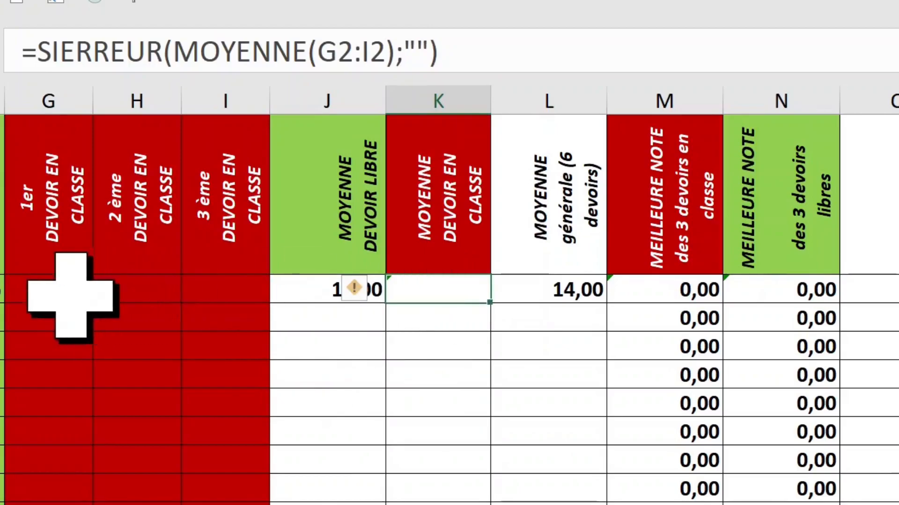
Enter class grades 17, 18 and 14 in G2:I2 and check the overall average and best grade formulas in row 2.
click(81, 296)
text(17)
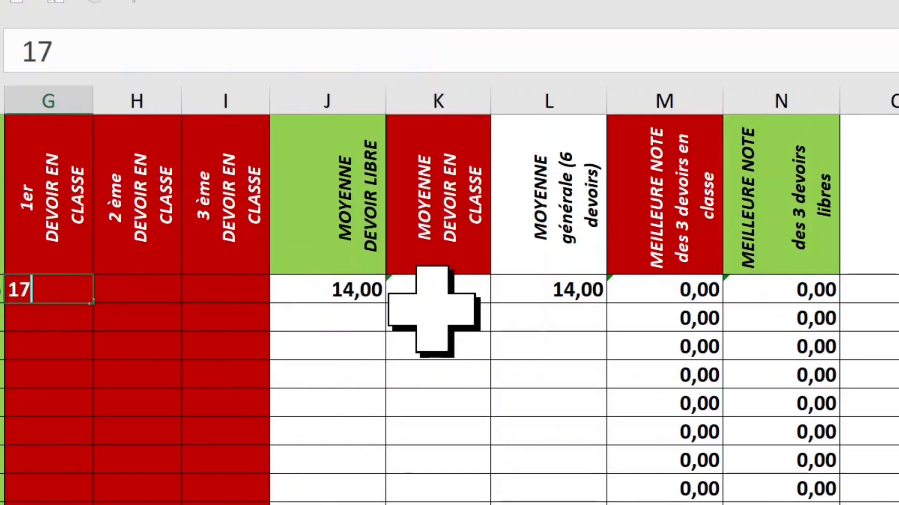
key(Tab)
text(18)
key(Tab)
text(14)
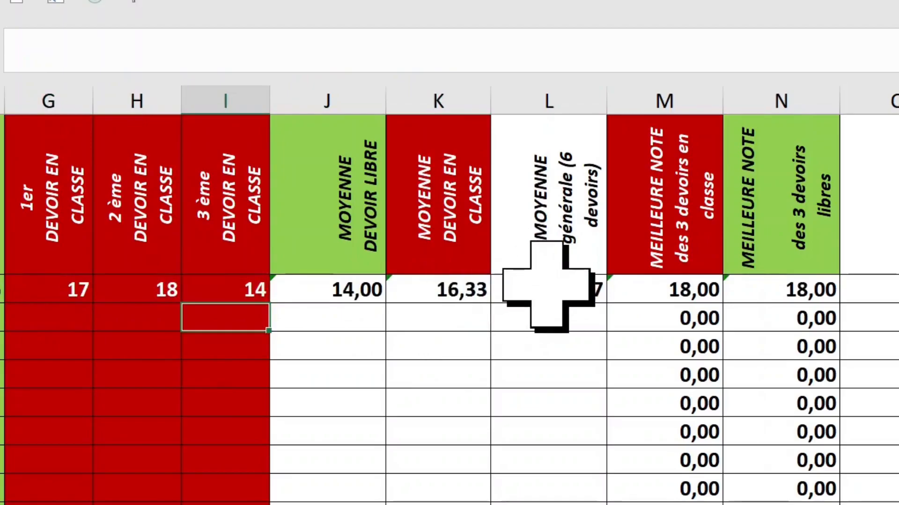
click(543, 291)
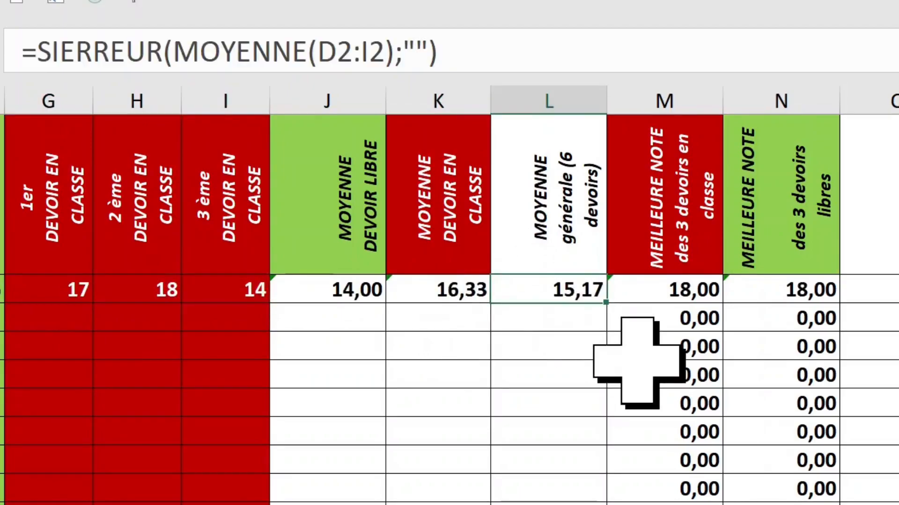
click(682, 295)
click(796, 294)
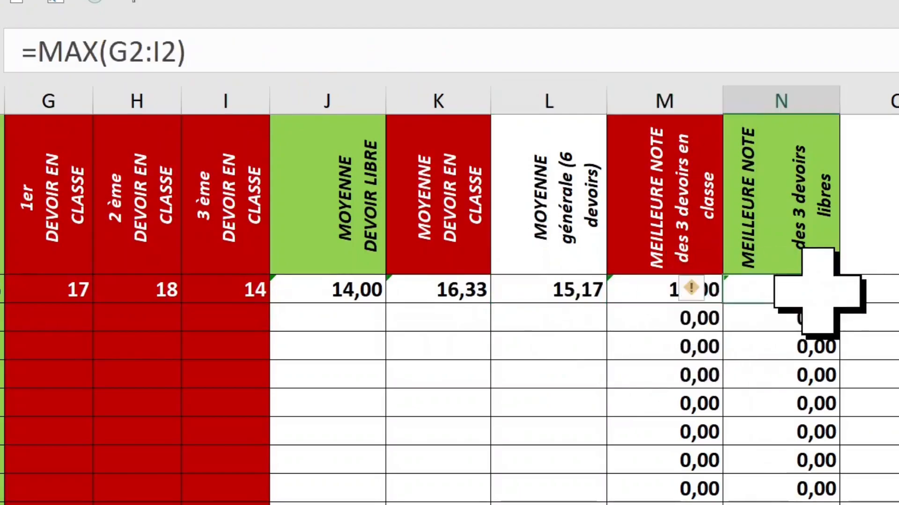
click(887, 289)
click(149, 296)
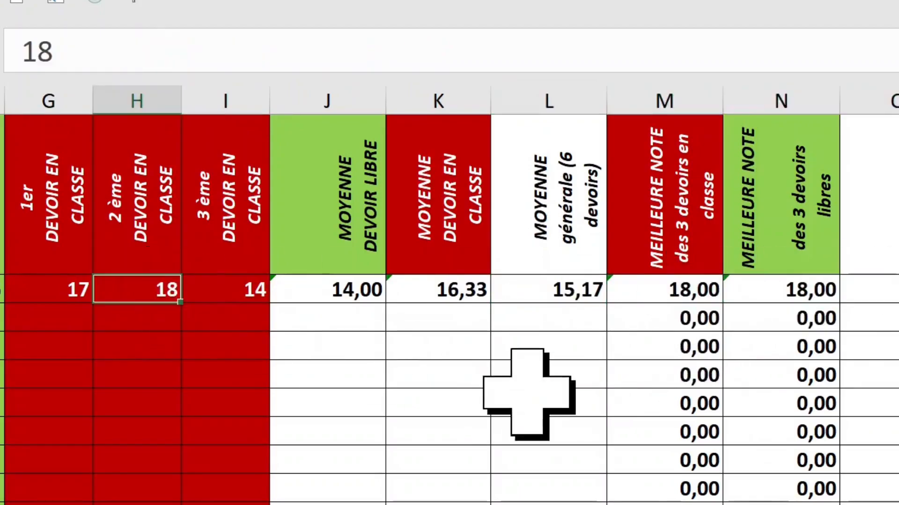
Set the third class grade in I2 to 20 and check the best grade cells in row 2.
click(236, 291)
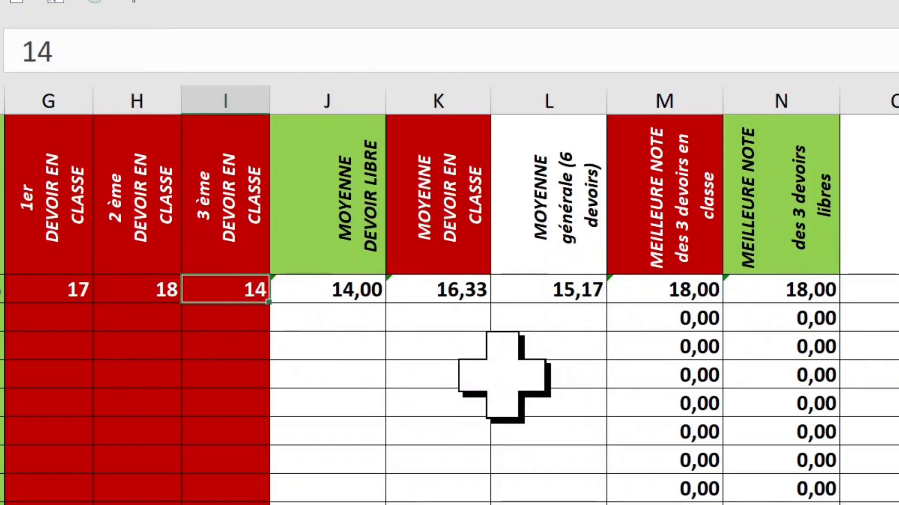
text(20)
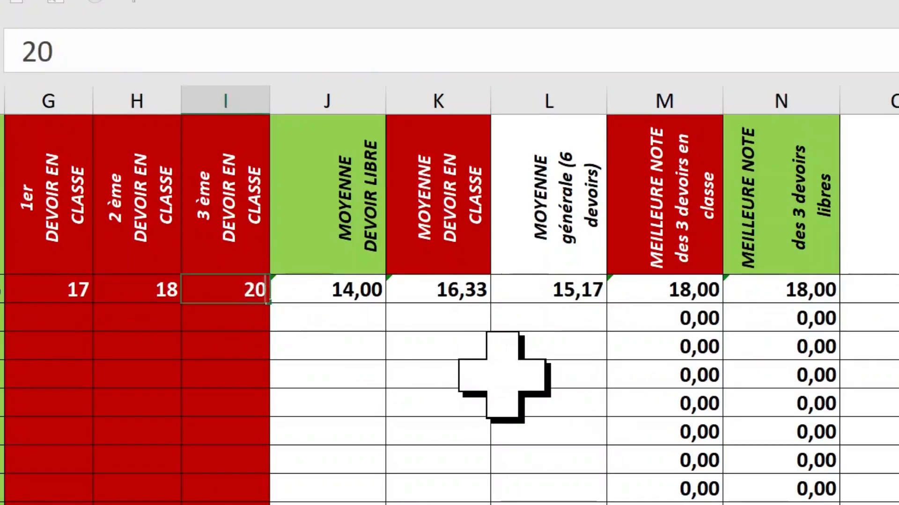
key(Return)
click(878, 288)
click(740, 290)
click(608, 293)
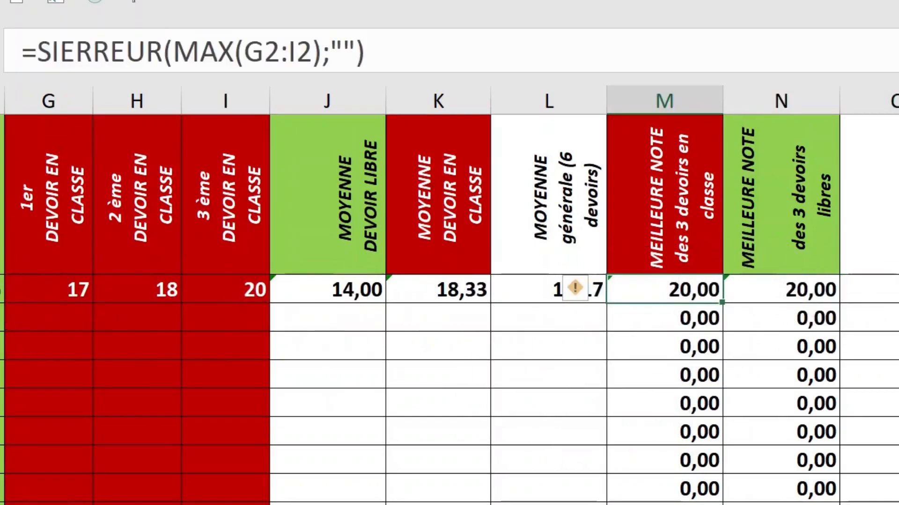
Copy the free and class assignment grades from row 3 down in the filled worksheet and paste them into the same rows of the test sheet.
click(21, 342)
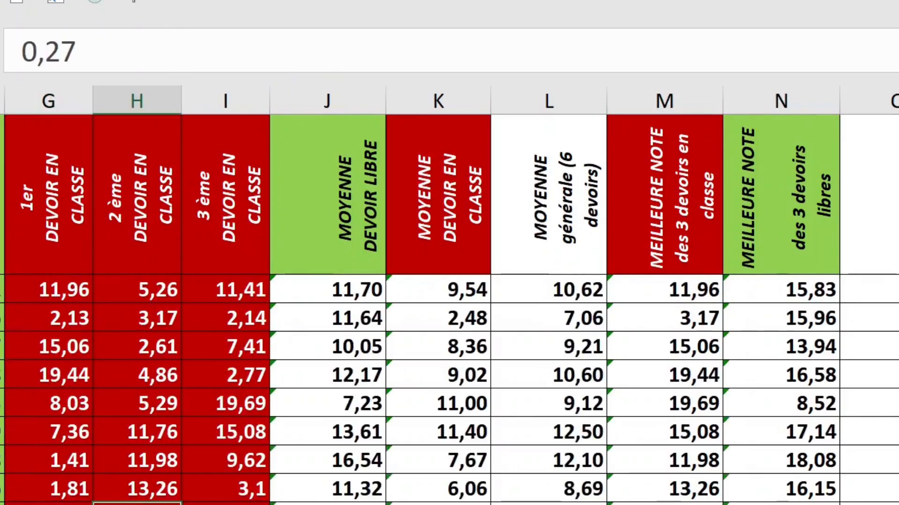
drag(56, 318, 222, 330)
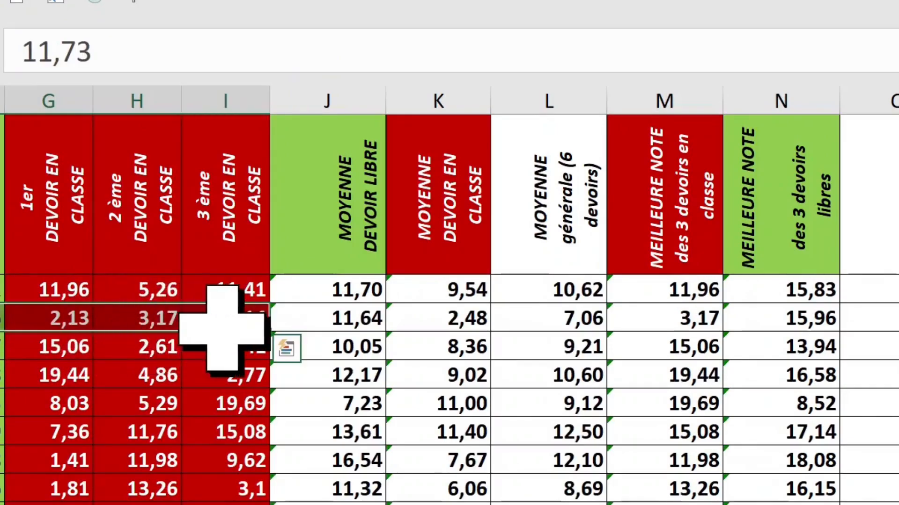
scroll(222, 330, down, 5)
key(ctrl+c)
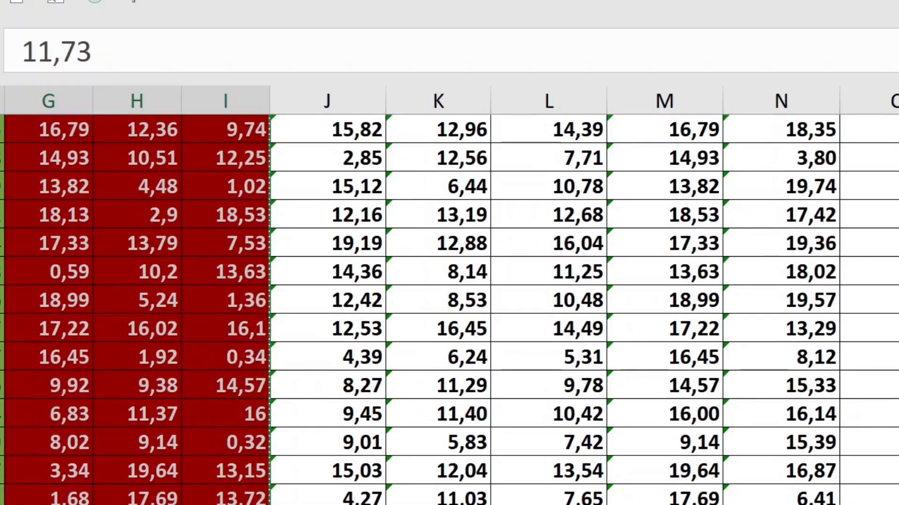
scroll(138, 342, up, 5)
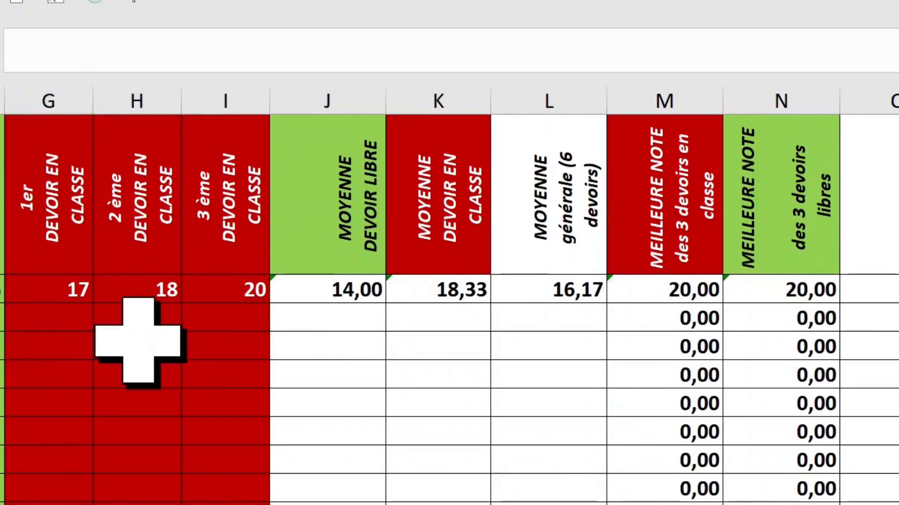
key(ctrl+v)
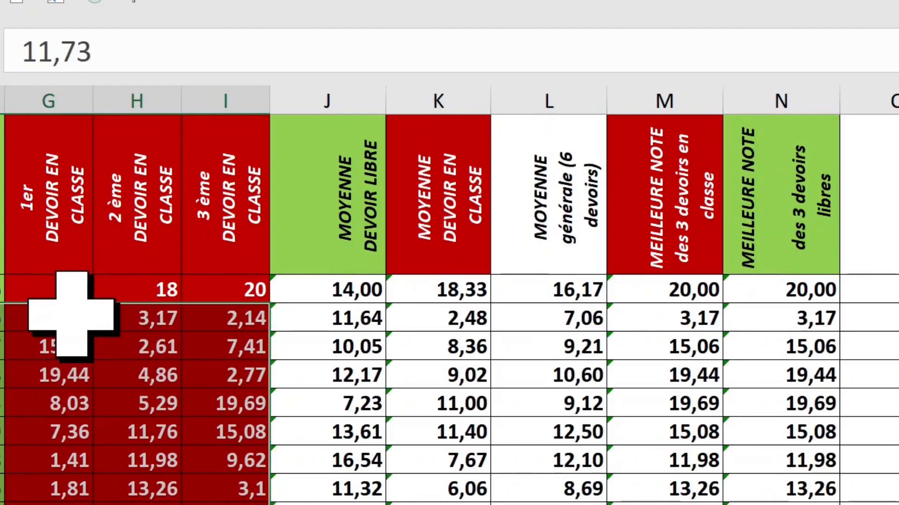
click(392, 433)
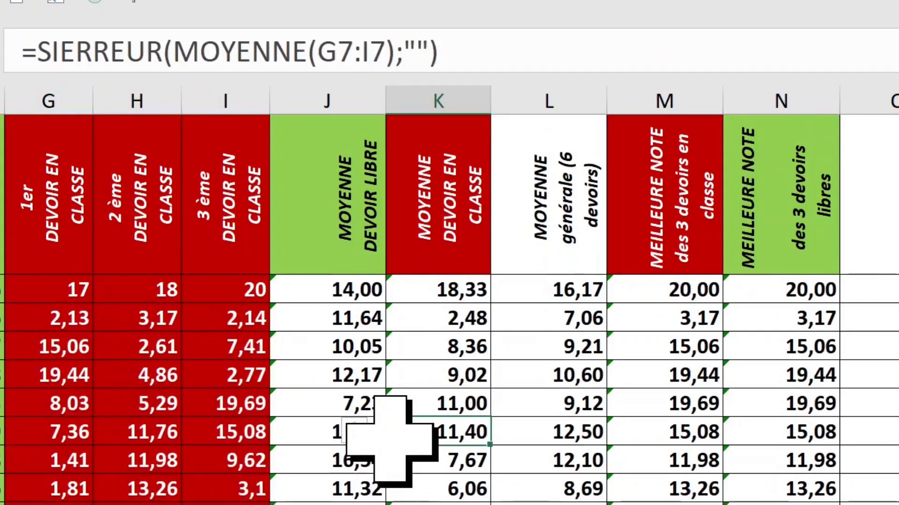